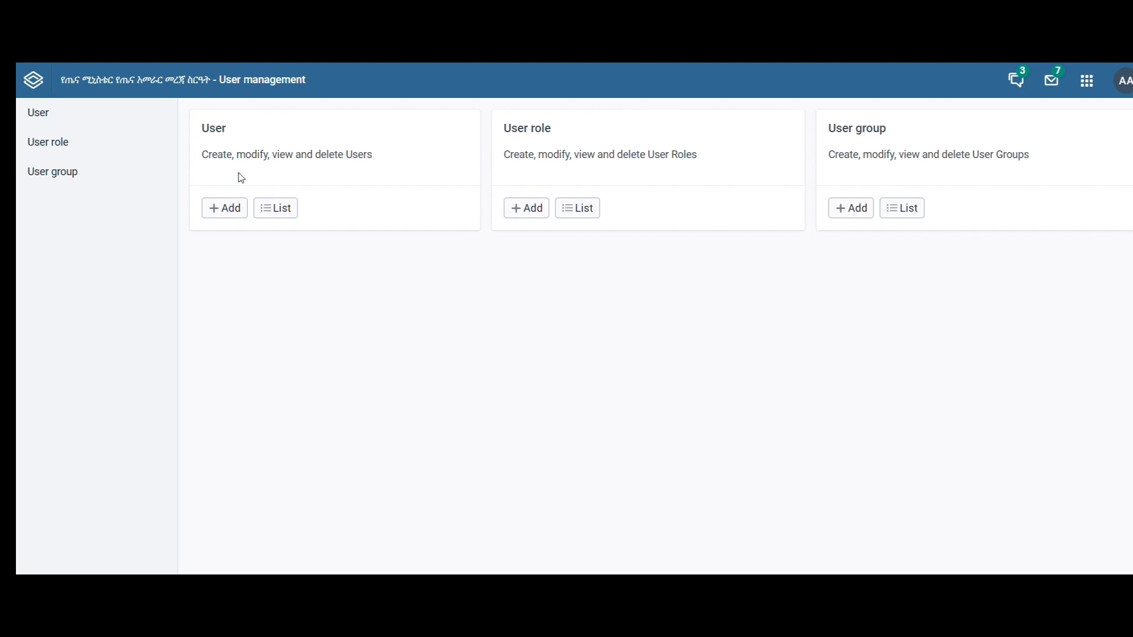
- Start a new user account and fill in the username, email address, first name and last name
left_click(223, 210)
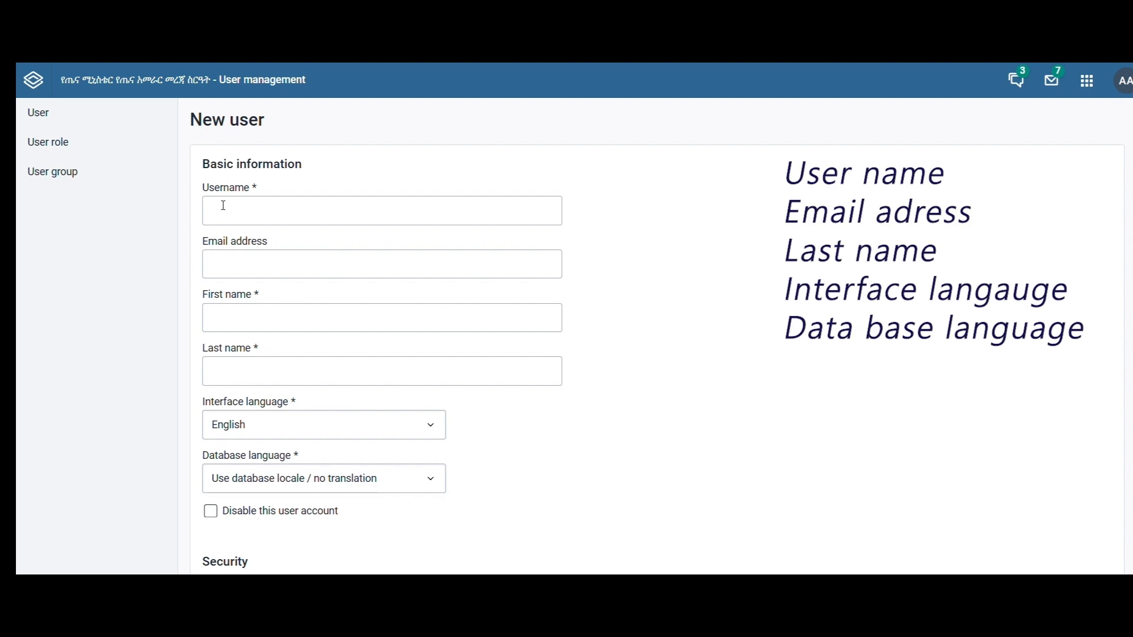
left_click(223, 205)
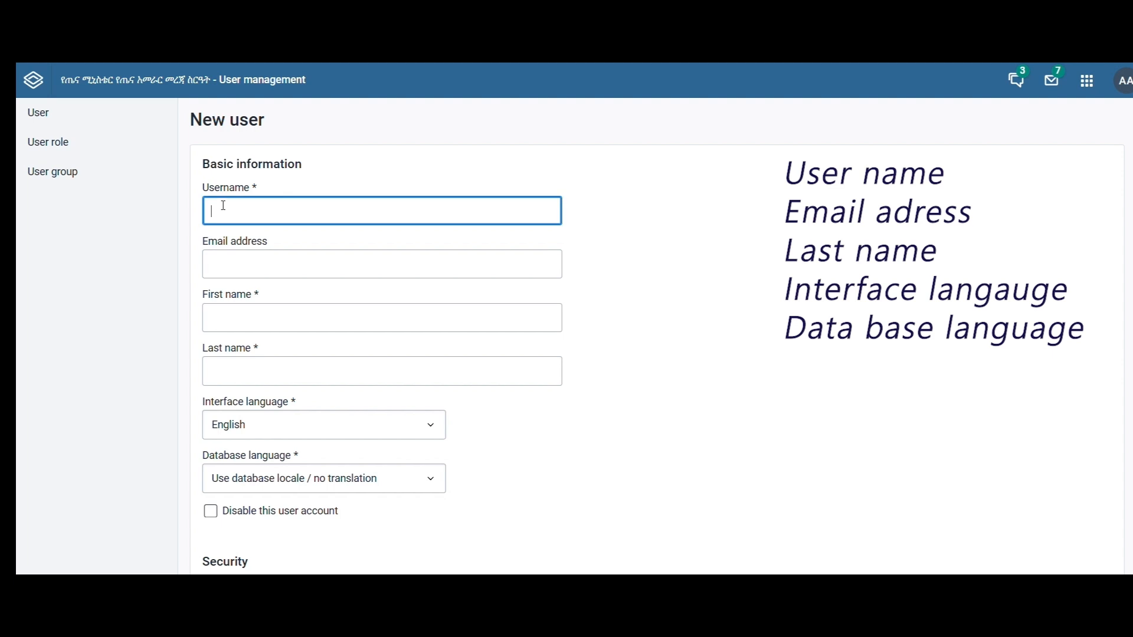
type("Tsiyon")
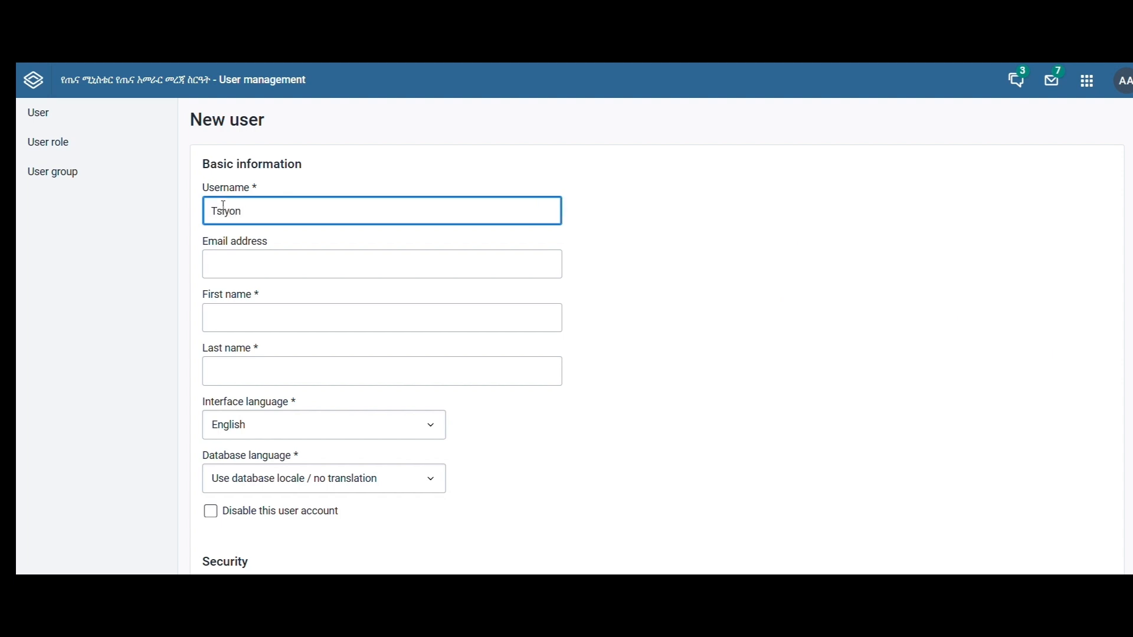
left_click(240, 260)
left_click(295, 301)
left_click(278, 318)
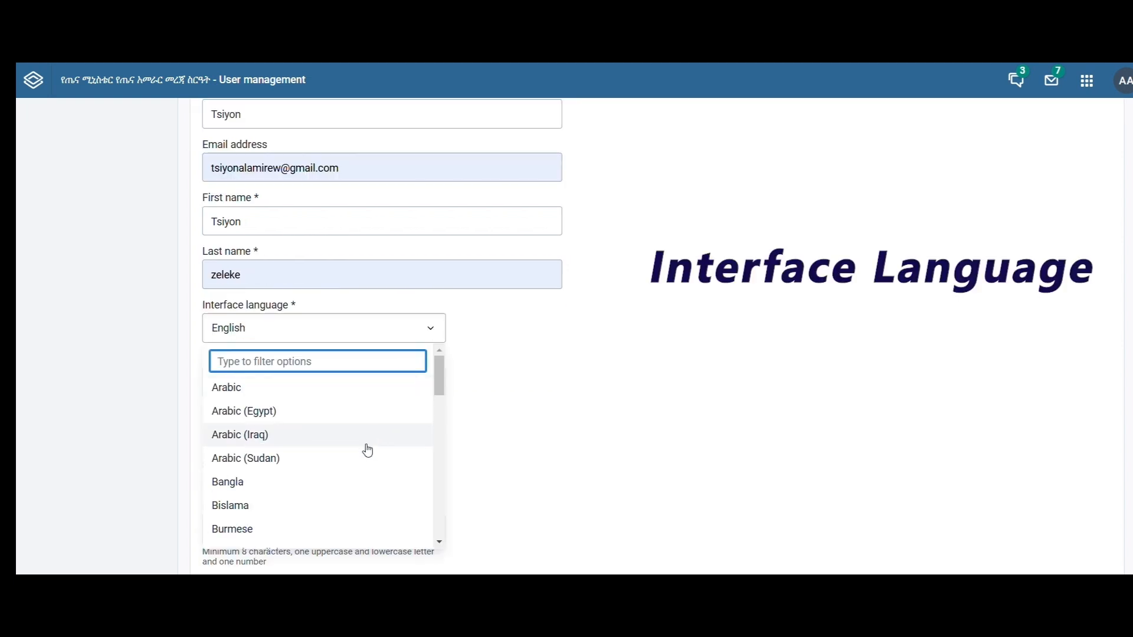
- Choose English as the new user's interface language
scroll(369, 488, "down", 10)
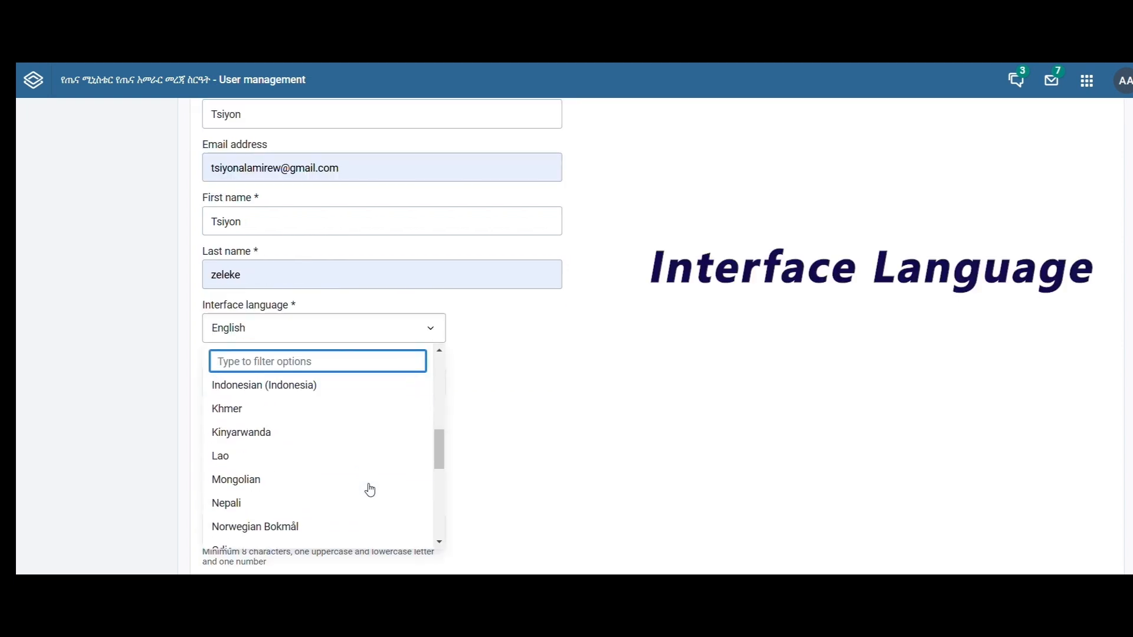
scroll(369, 489, "up", 10)
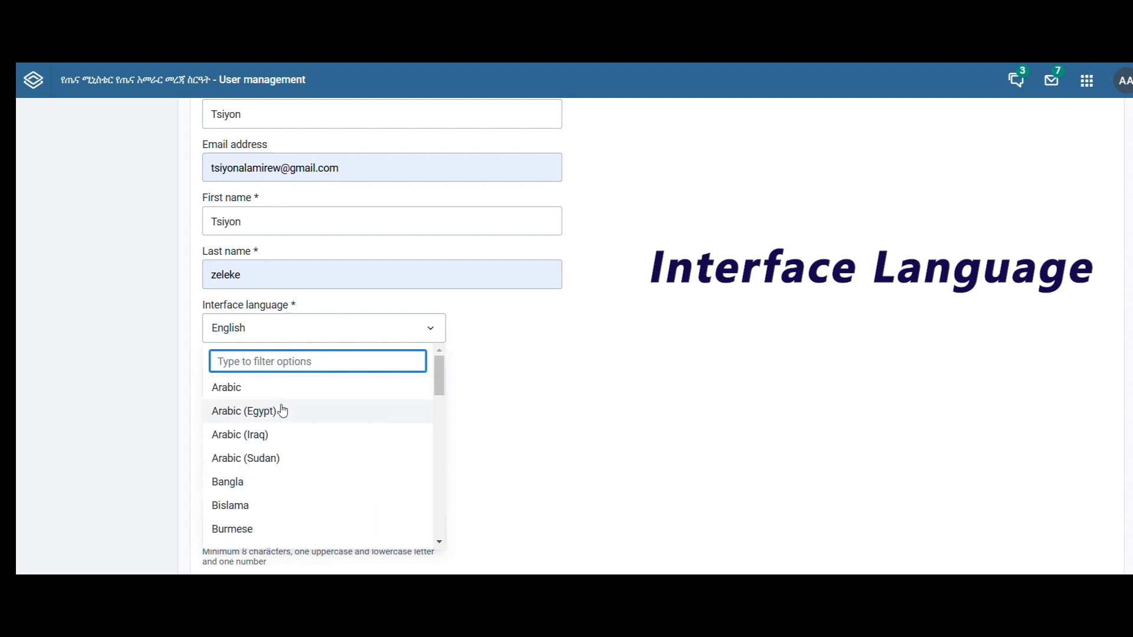
scroll(301, 523, "down", 3)
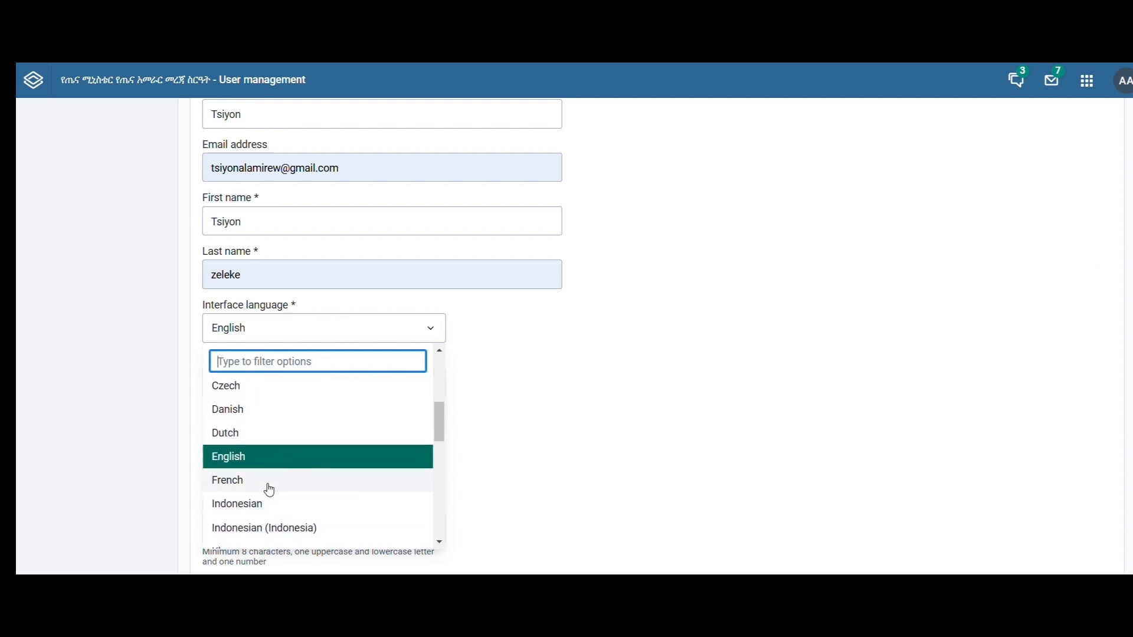
left_click(265, 454)
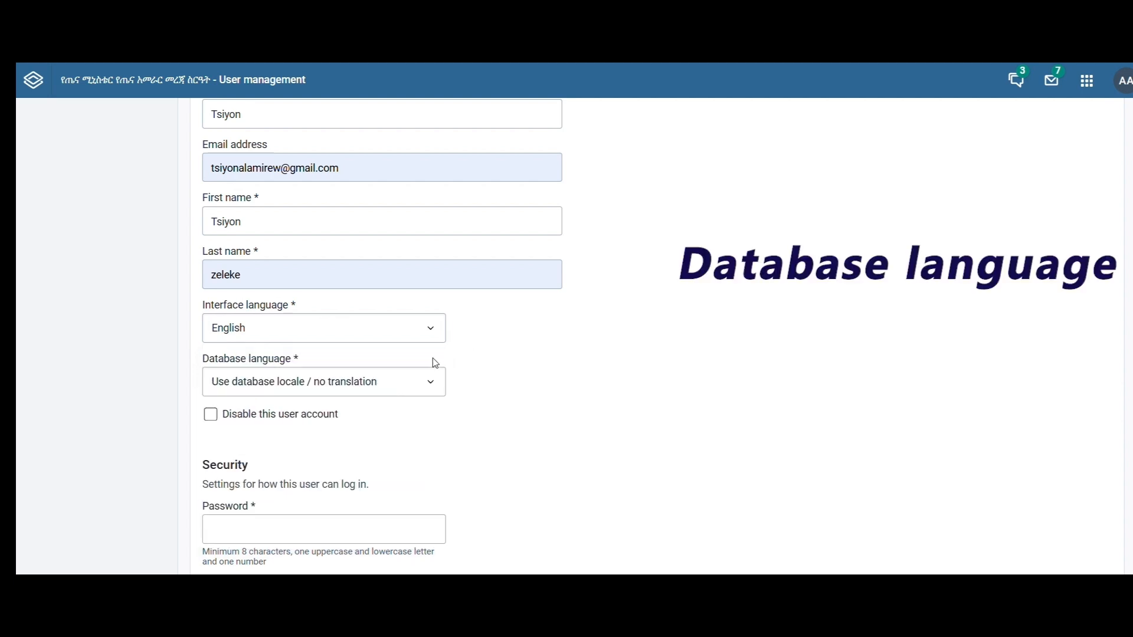
- Set the new user's database language to Amharic
left_click(441, 389)
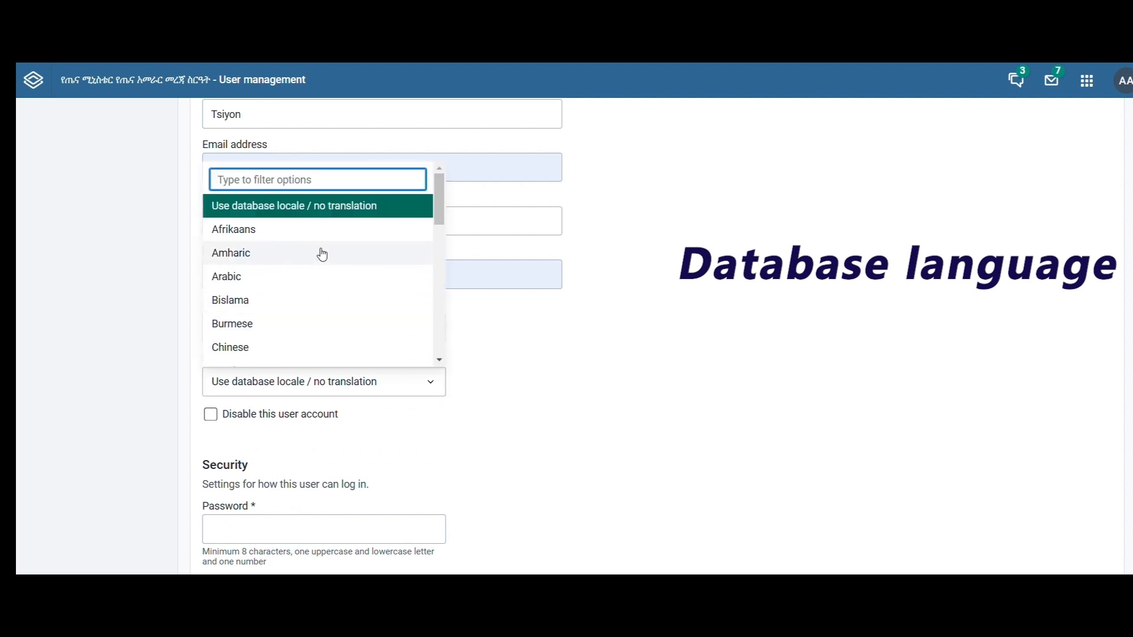
scroll(286, 255, "down", 4)
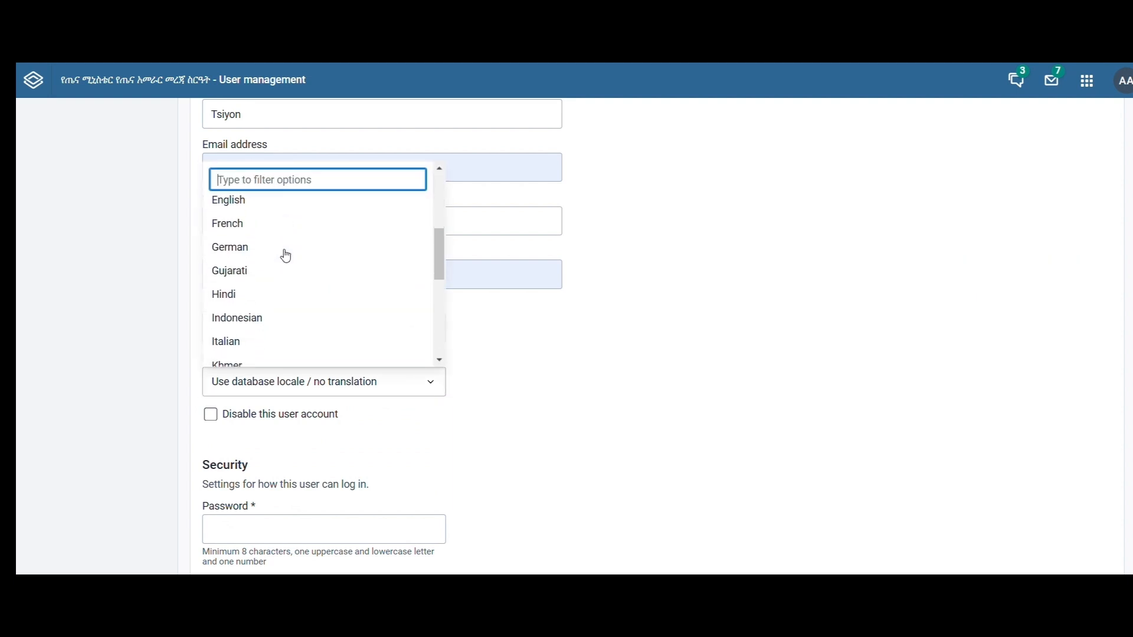
scroll(285, 255, "up", 4)
left_click(286, 255)
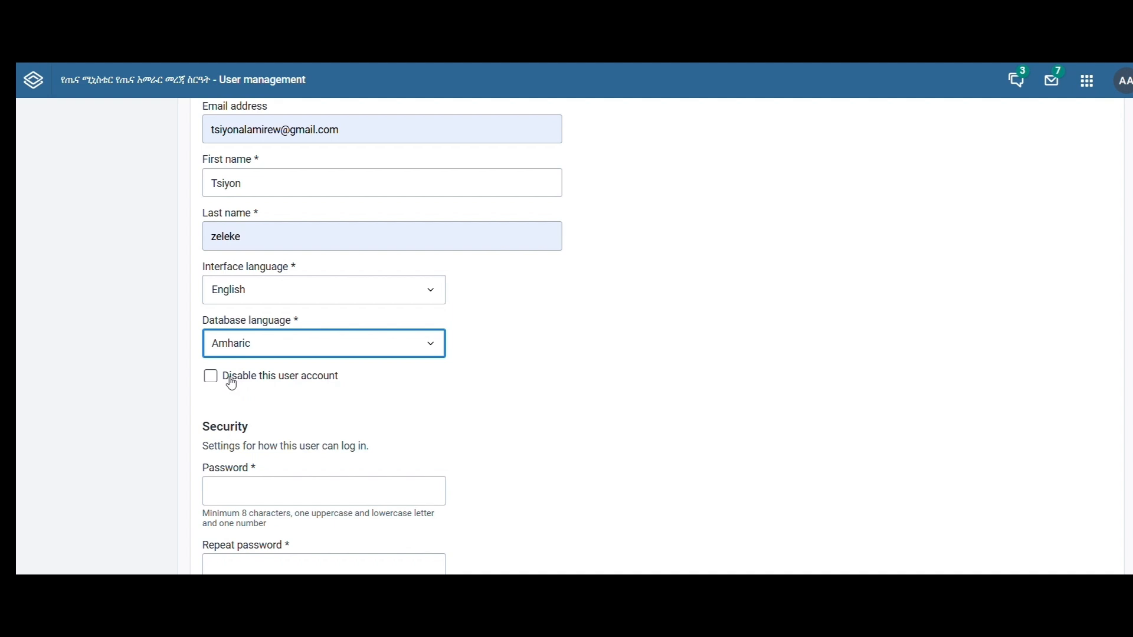
- Enter the account password in the Security section and repeat it in the confirmation field
scroll(231, 383, "down", 3)
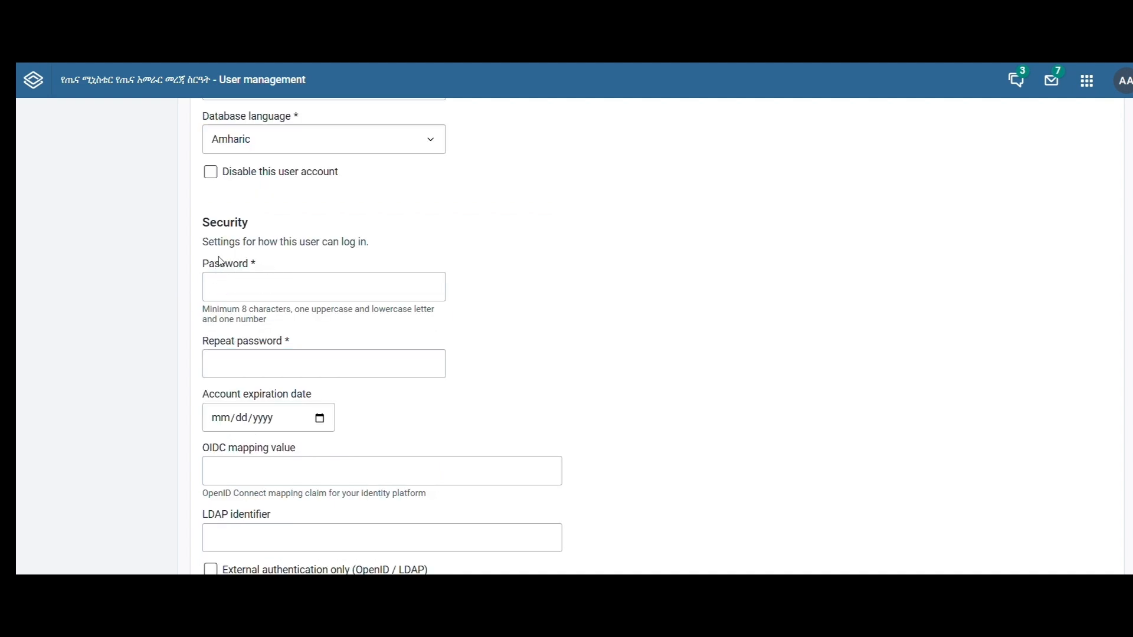
left_click(223, 288)
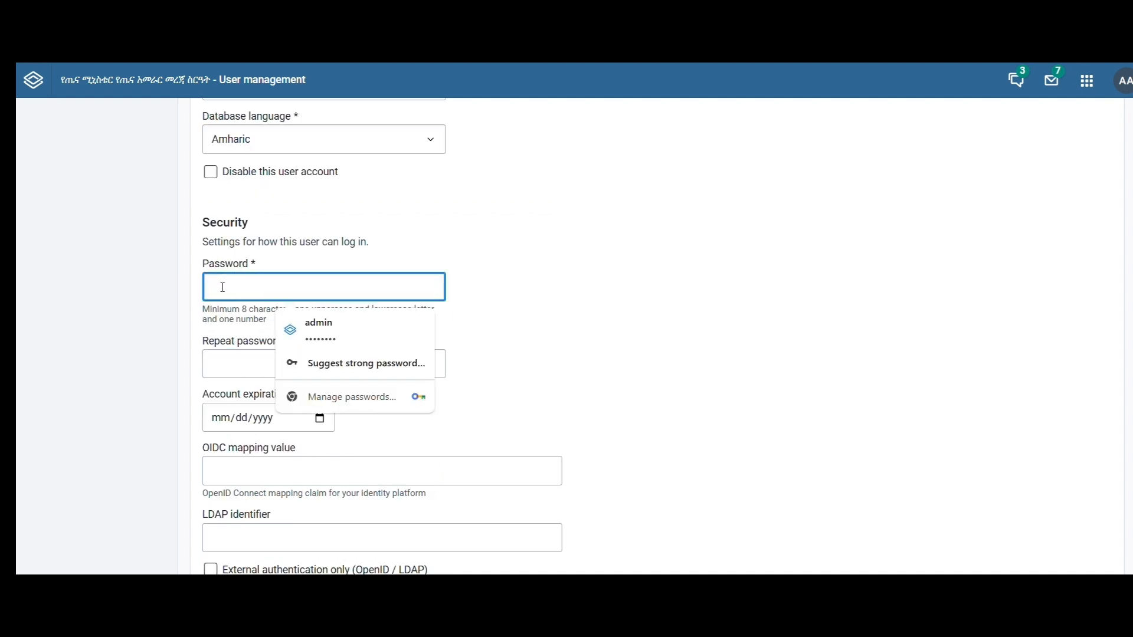
key("ctrl+v")
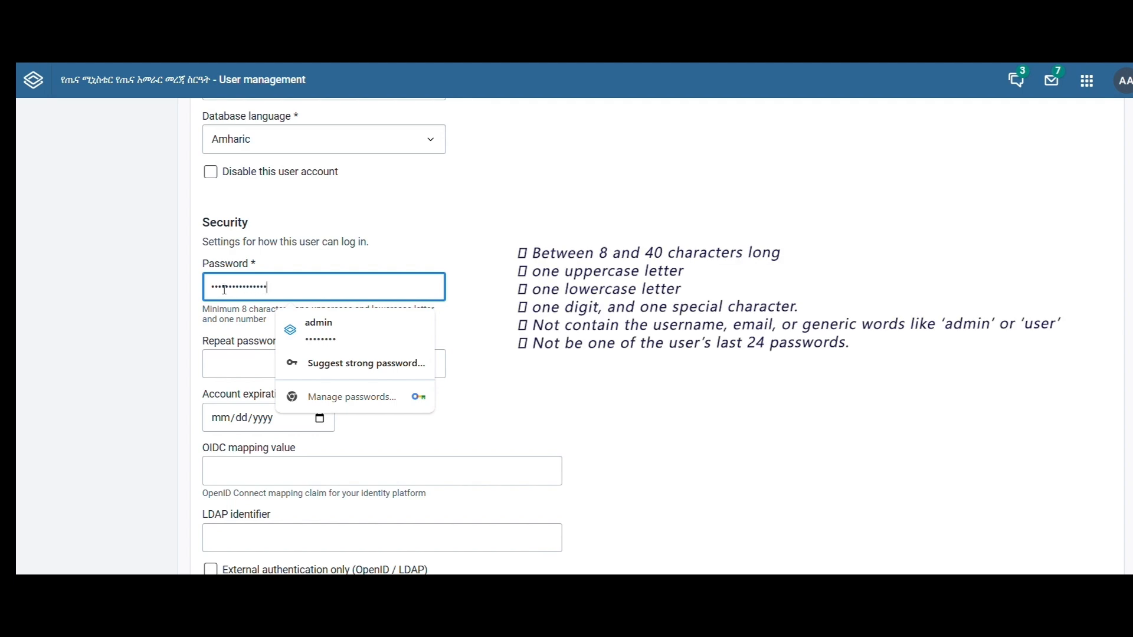
type("••")
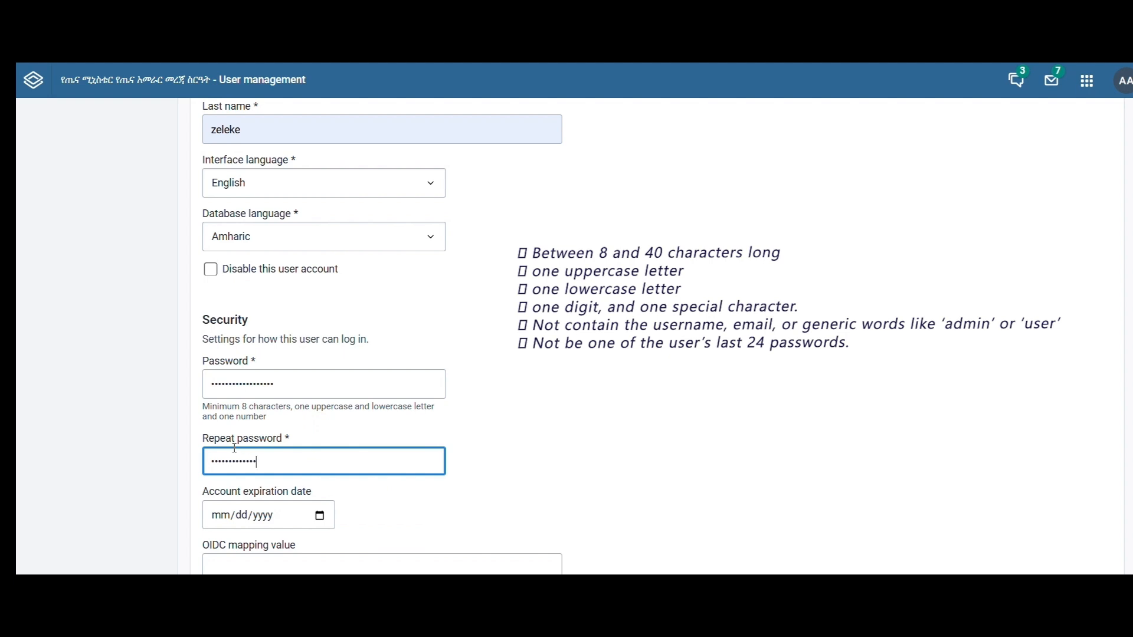
key("BackSpace")
key("BackSpace")
key("BackSpace")
key("BackSpace")
key("BackSpace")
key("BackSpace")
key("BackSpace")
key("BackSpace")
key("BackSpace")
key("BackSpace")
key("BackSpace")
key("BackSpace")
key("BackSpace")
key("BackSpace")
key("BackSpace")
key("BackSpace")
key("BackSpace")
key("BackSpace")
key("BackSpace")
key("BackSpace")
key("BackSpace")
key("BackSpace")
- Look over the account expiration date calendar, the OIDC mapping value and the LDAP identifier without entering anything
scroll(234, 448, "down", 3)
left_click(320, 360)
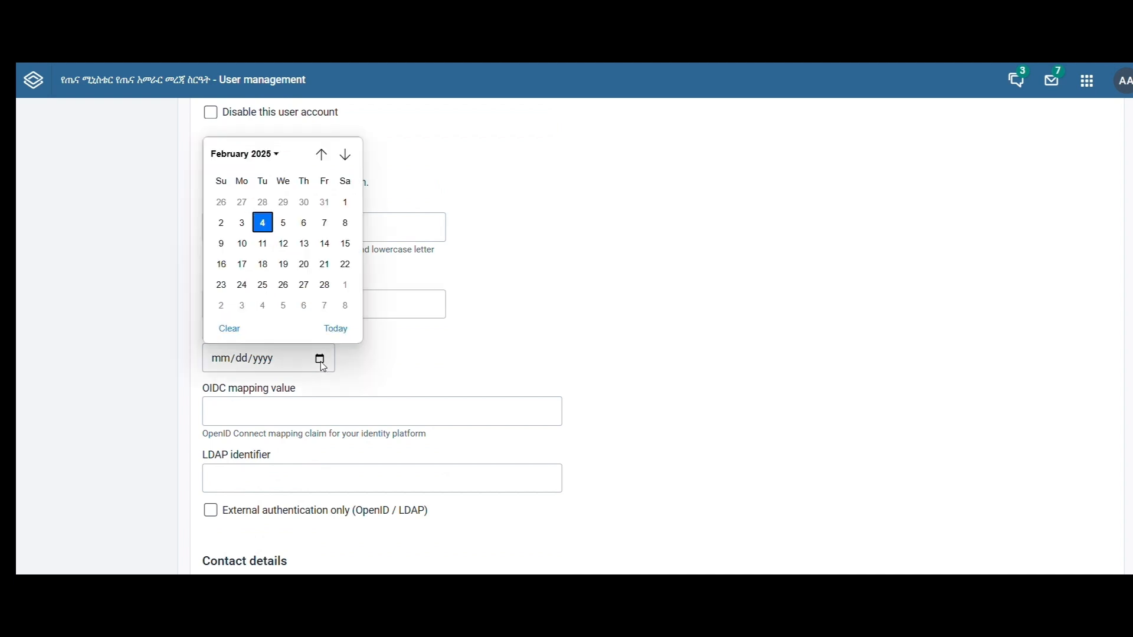
left_click(358, 405)
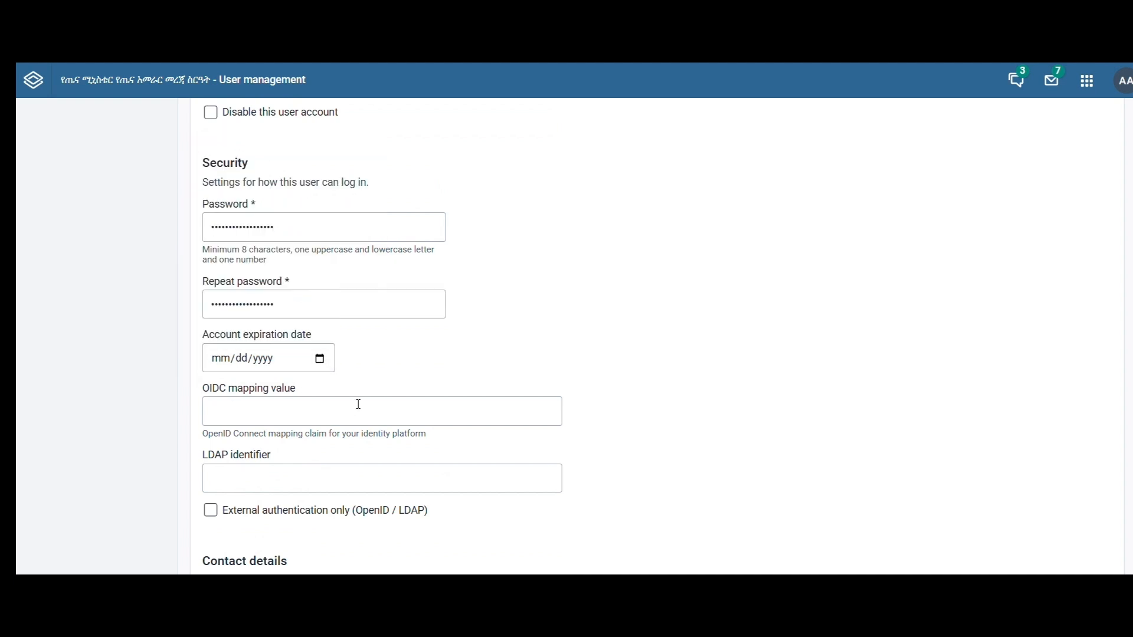
scroll(342, 406, "down", 1)
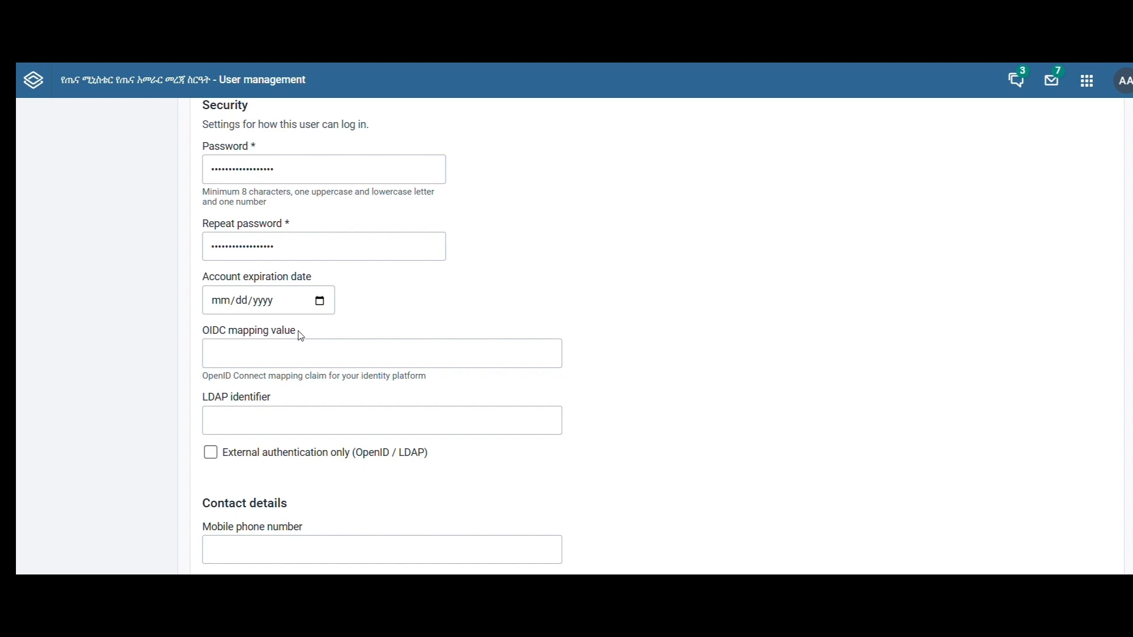
scroll(254, 348, "down", 1)
left_click(288, 356)
scroll(287, 356, "down", 1)
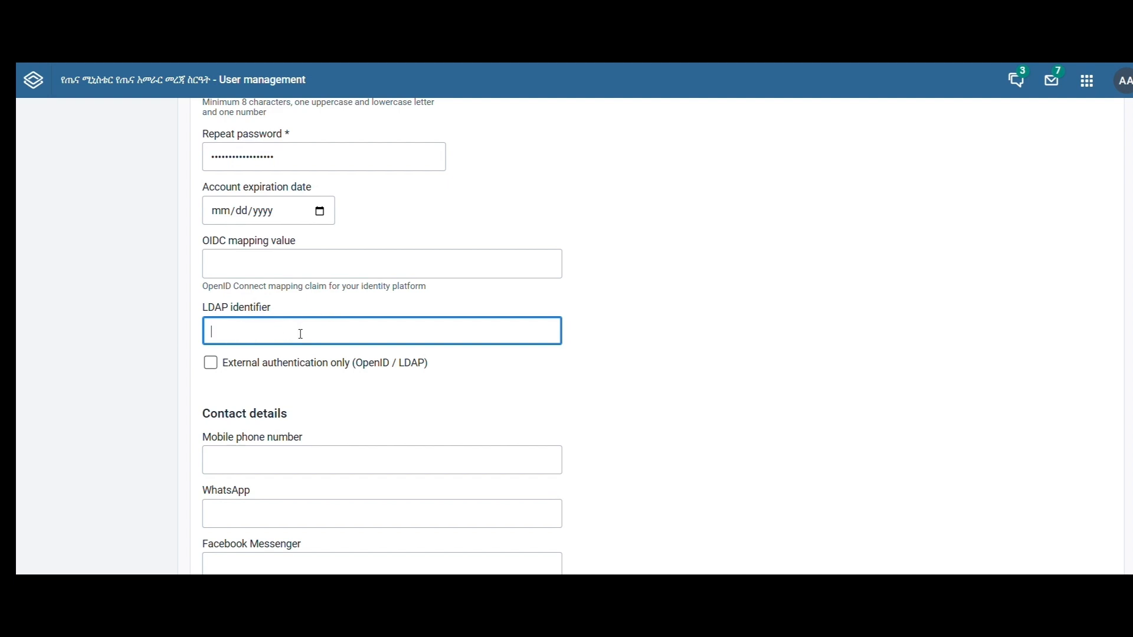
- Fill in the user's mobile phone number and WhatsApp number under Contact details
scroll(311, 330, "down", 2)
left_click(298, 352)
left_click(298, 391)
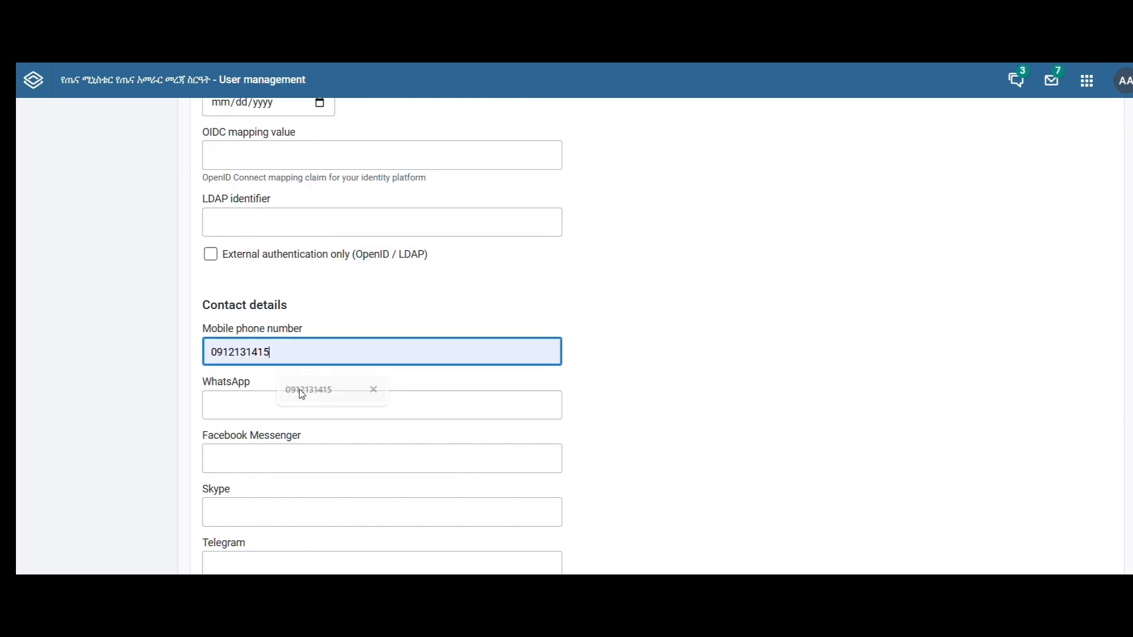
left_click(278, 405)
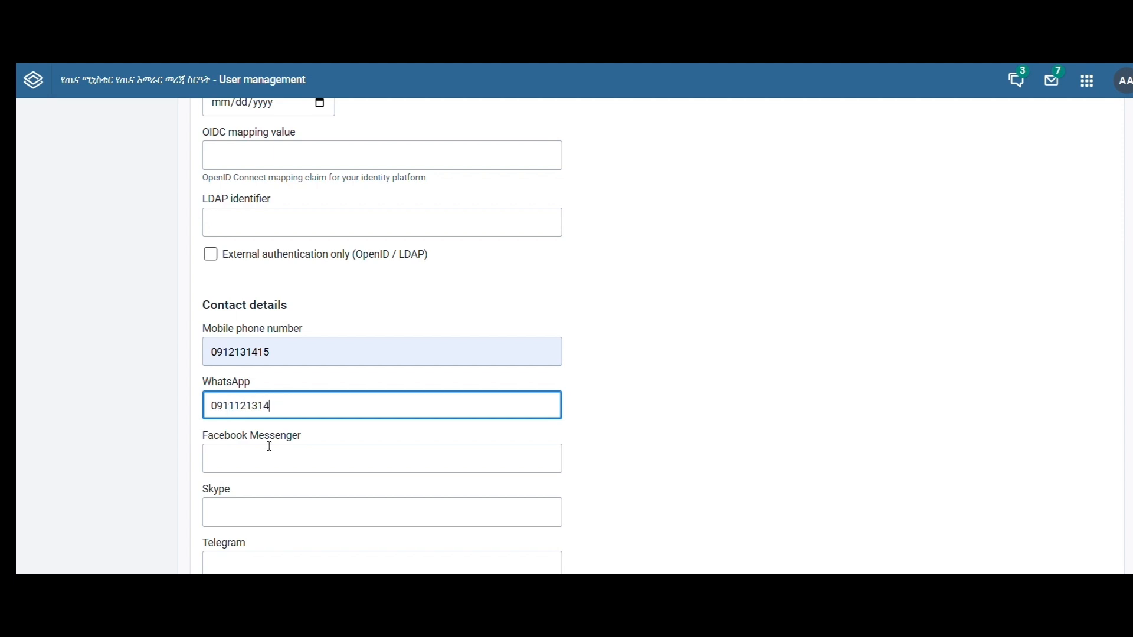
left_click(268, 447)
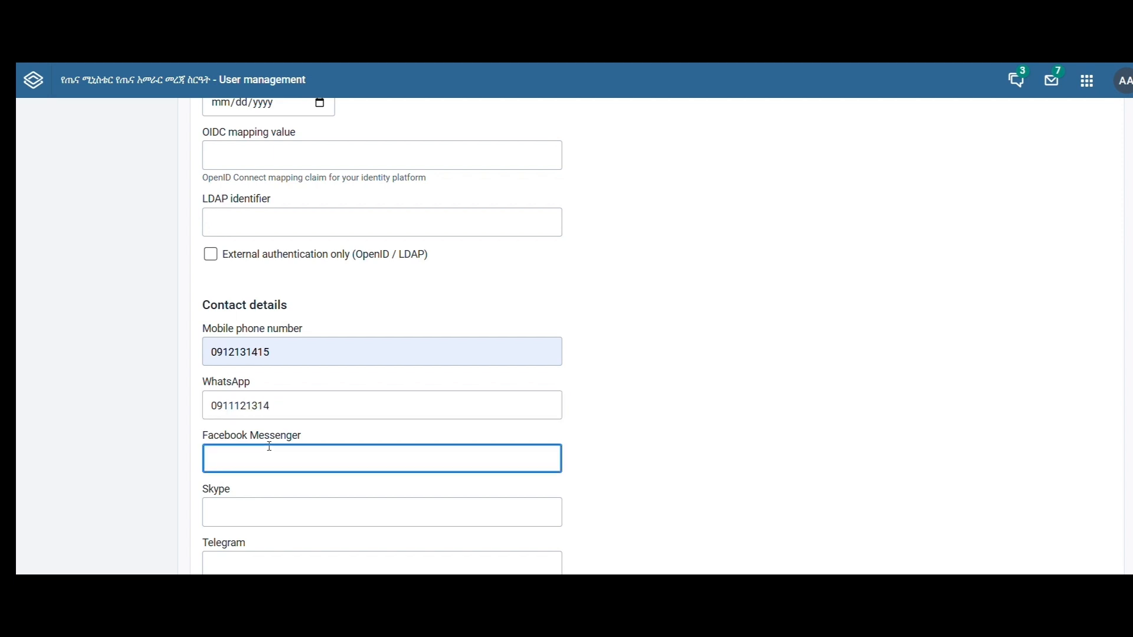
- For data capture and maintenance, select the first Alert Specialized Hospital under Federal Ministry Of Health, Addis Ababa Region
scroll(259, 445, "down", 1)
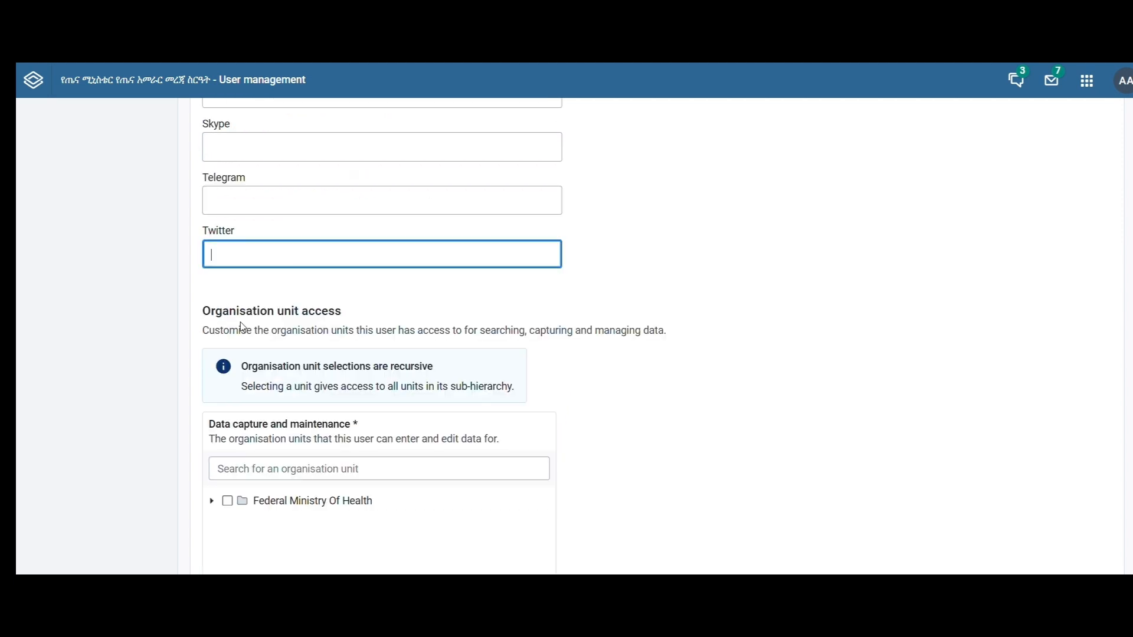
scroll(233, 338, "down", 1)
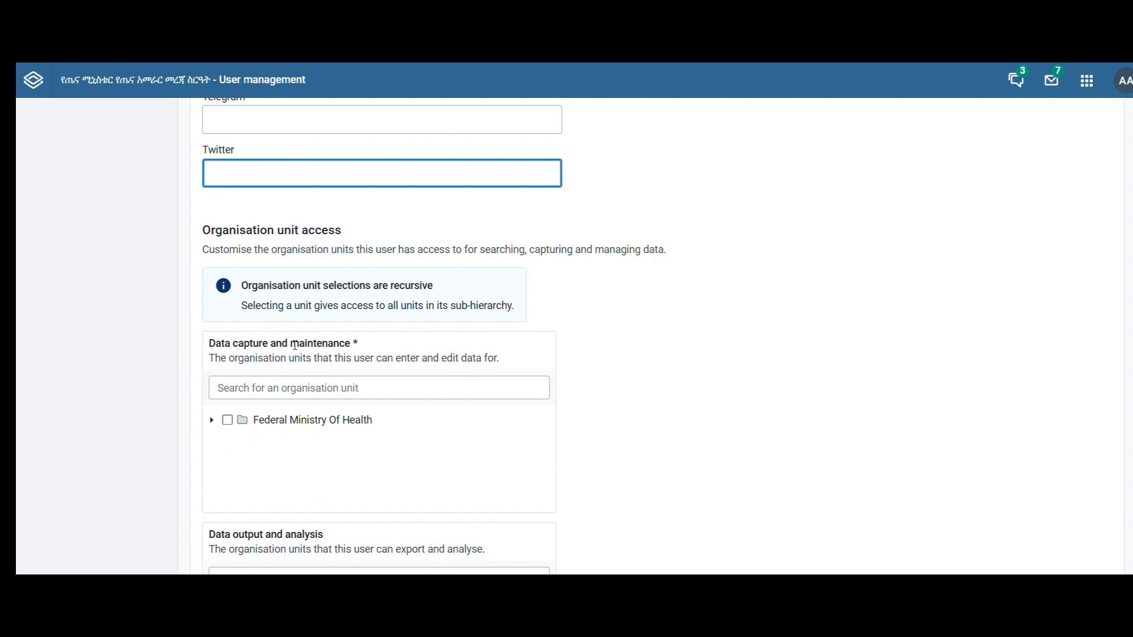
scroll(295, 345, "down", 2)
left_click(212, 322)
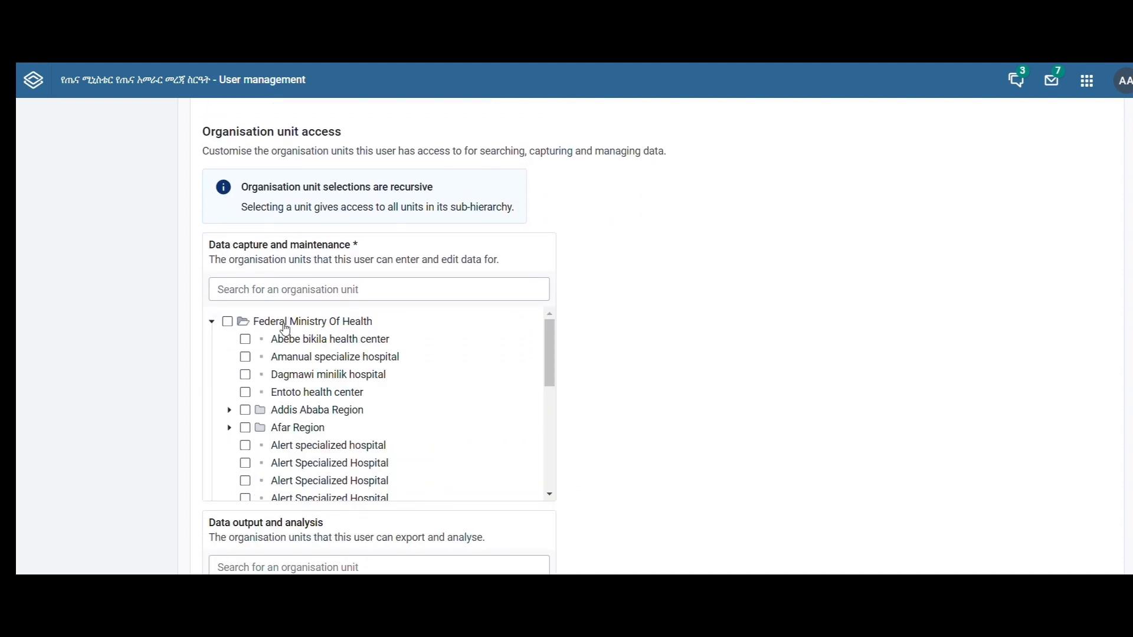
left_click(230, 410)
scroll(262, 410, "down", 1)
left_click(262, 406)
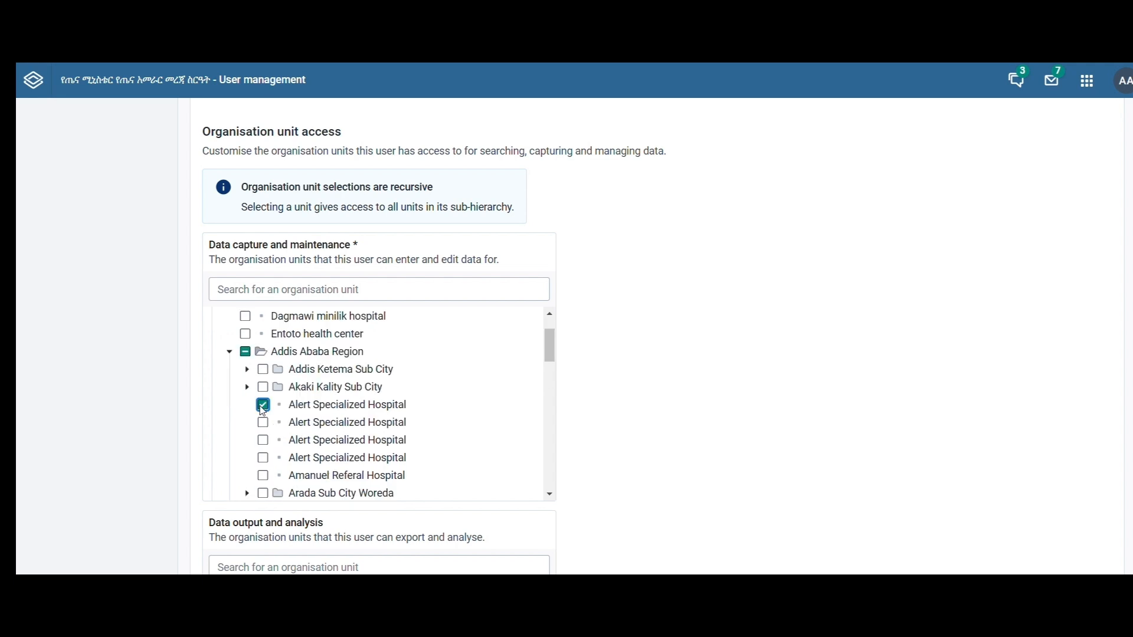
scroll(263, 411, "up", 1)
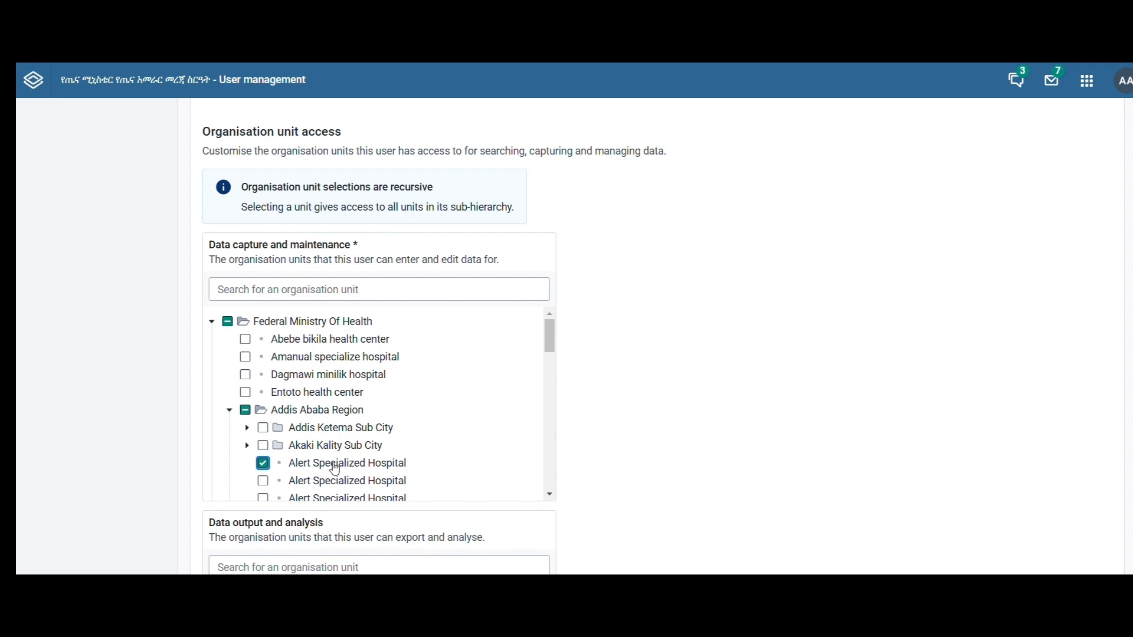
scroll(335, 469, "down", 3)
scroll(334, 469, "up", 3)
scroll(336, 469, "down", 3)
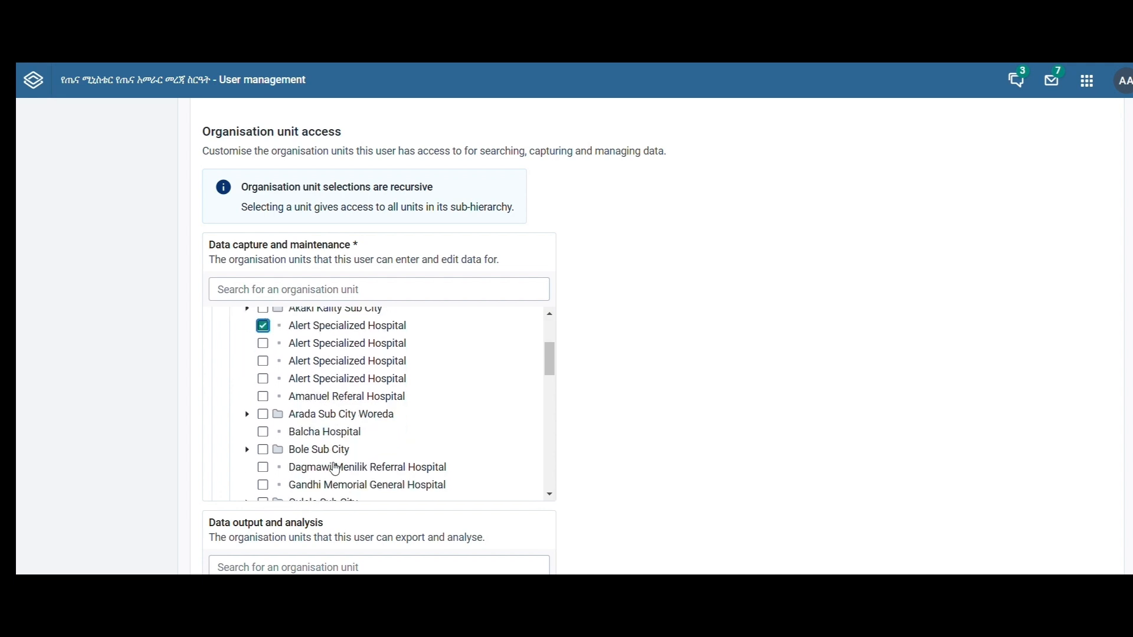
scroll(337, 469, "up", 3)
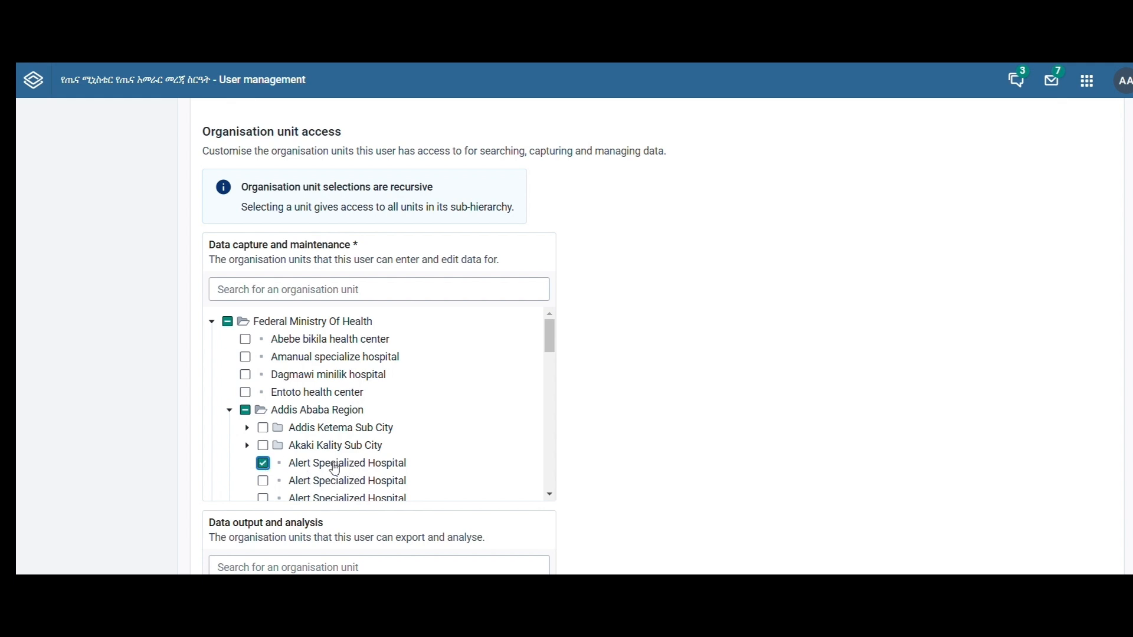
scroll(335, 469, "down", 1)
scroll(335, 469, "up", 1)
scroll(335, 470, "down", 3)
- For data output and analysis, select the second-to-last Alert Specialized Hospital directly under Federal Ministry Of Health
scroll(230, 248, "down", 5)
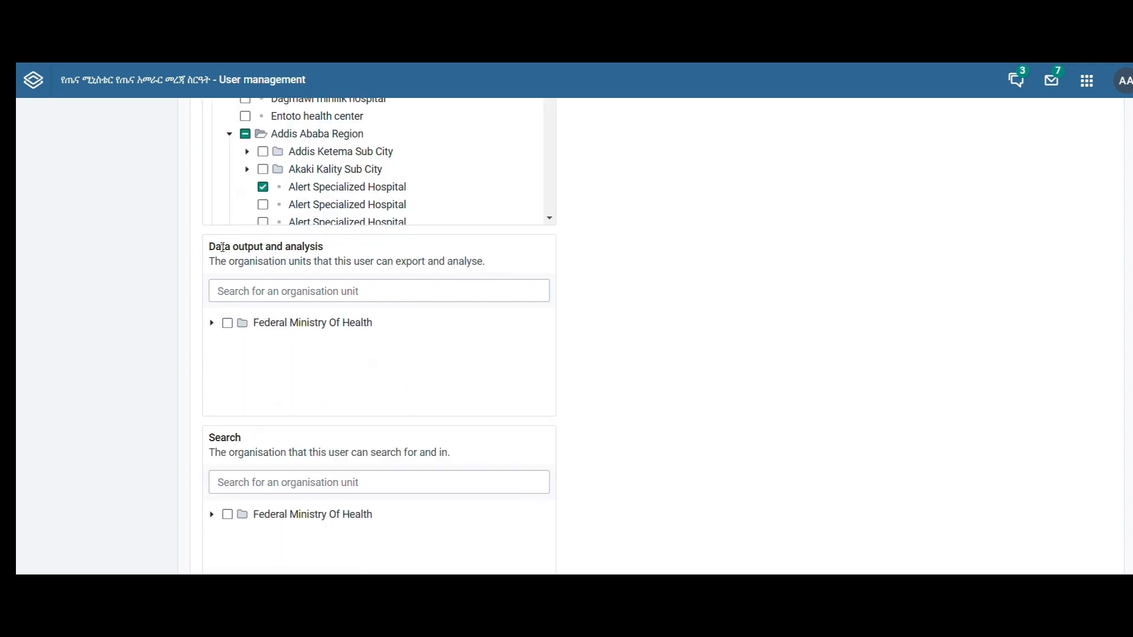
left_click(212, 323)
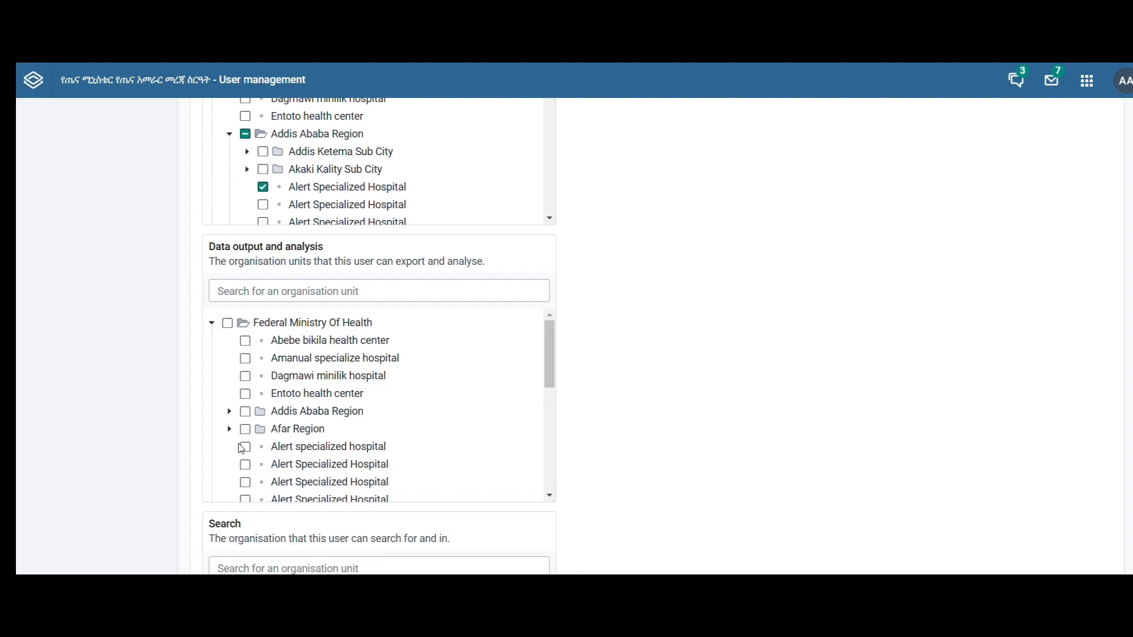
scroll(253, 433, "down", 2)
left_click(245, 373)
scroll(246, 379, "up", 2)
scroll(246, 413, "down", 2)
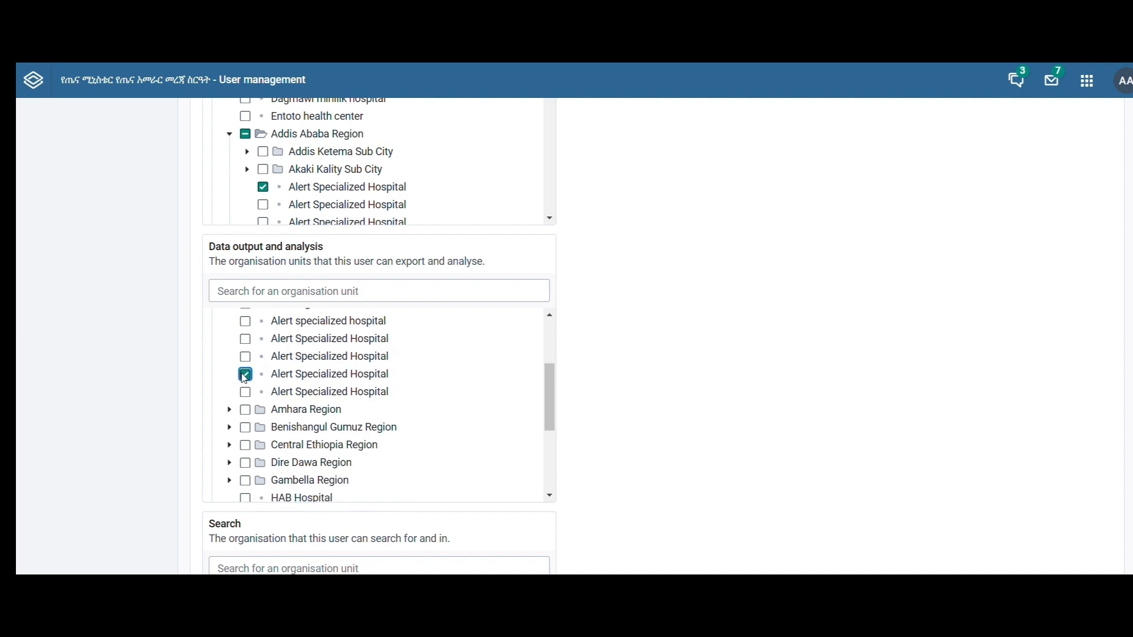
scroll(244, 379, "up", 2)
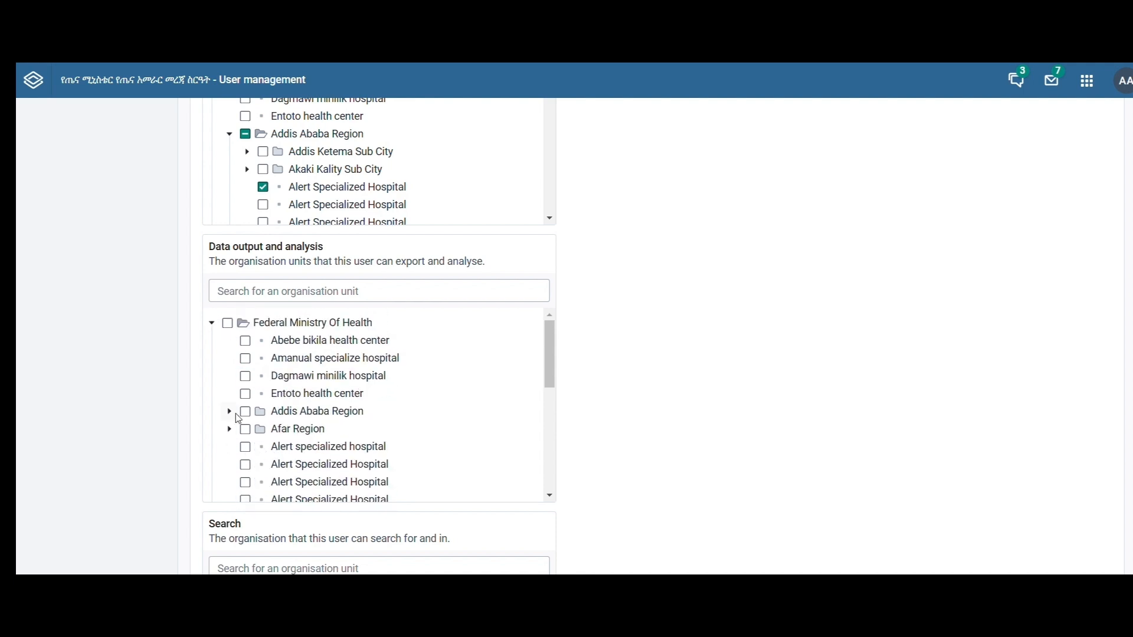
scroll(245, 378, "down", 2)
scroll(244, 378, "up", 2)
scroll(244, 378, "down", 2)
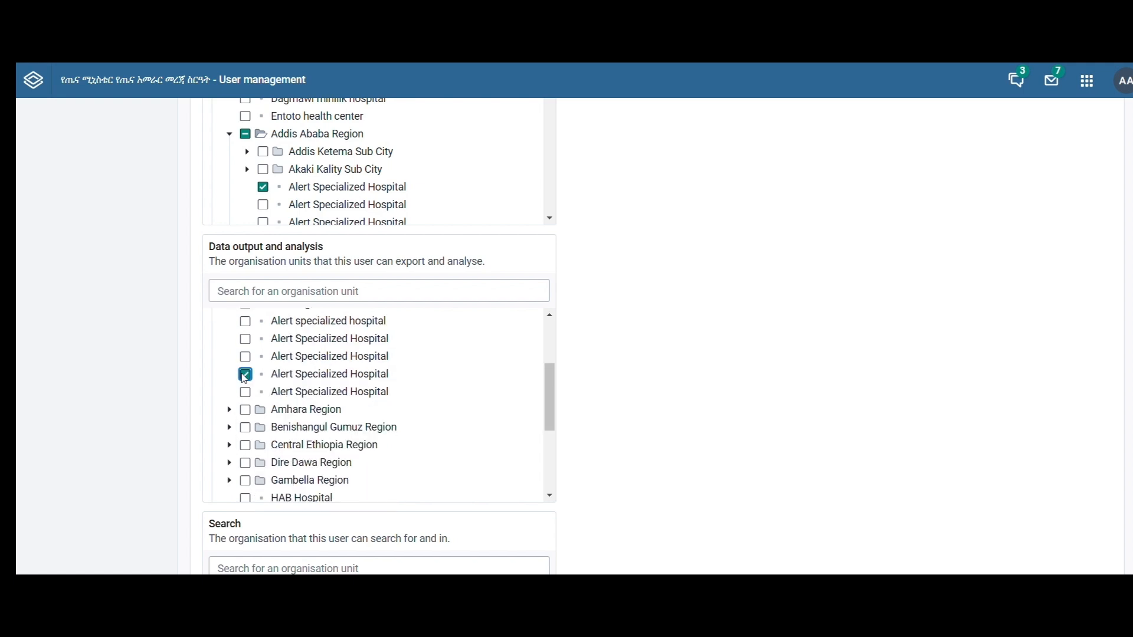
scroll(245, 378, "up", 2)
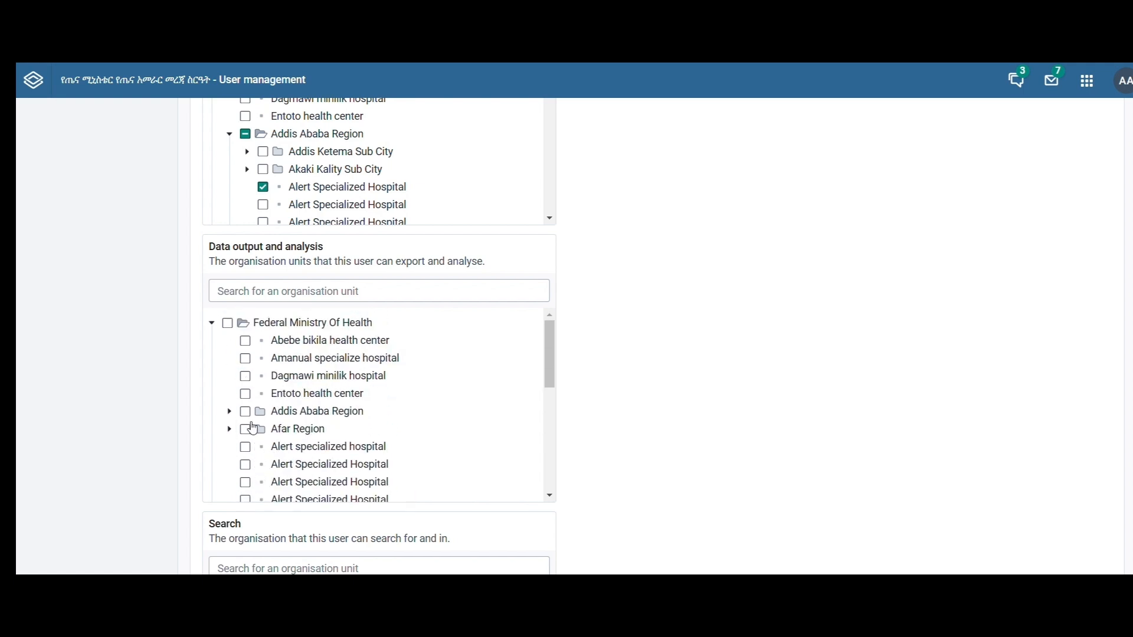
- Look through the Data output and analysis organisation units between Federal Ministry Of Health and HAB Hospital
scroll(244, 379, "down", 2)
scroll(245, 378, "up", 2)
scroll(244, 378, "down", 2)
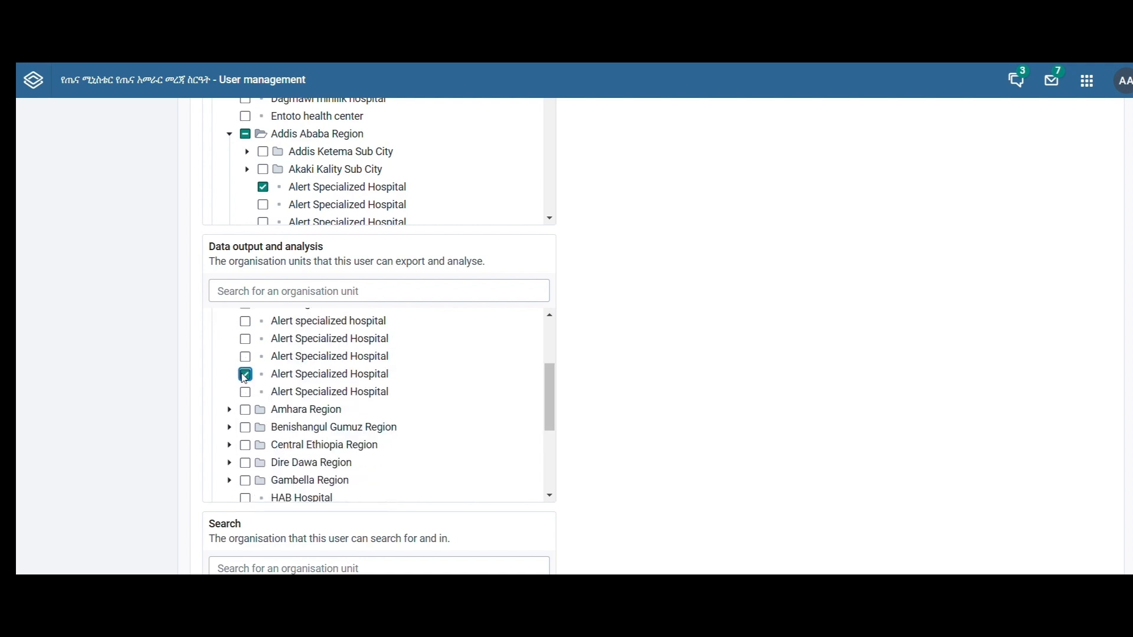
scroll(244, 378, "up", 2)
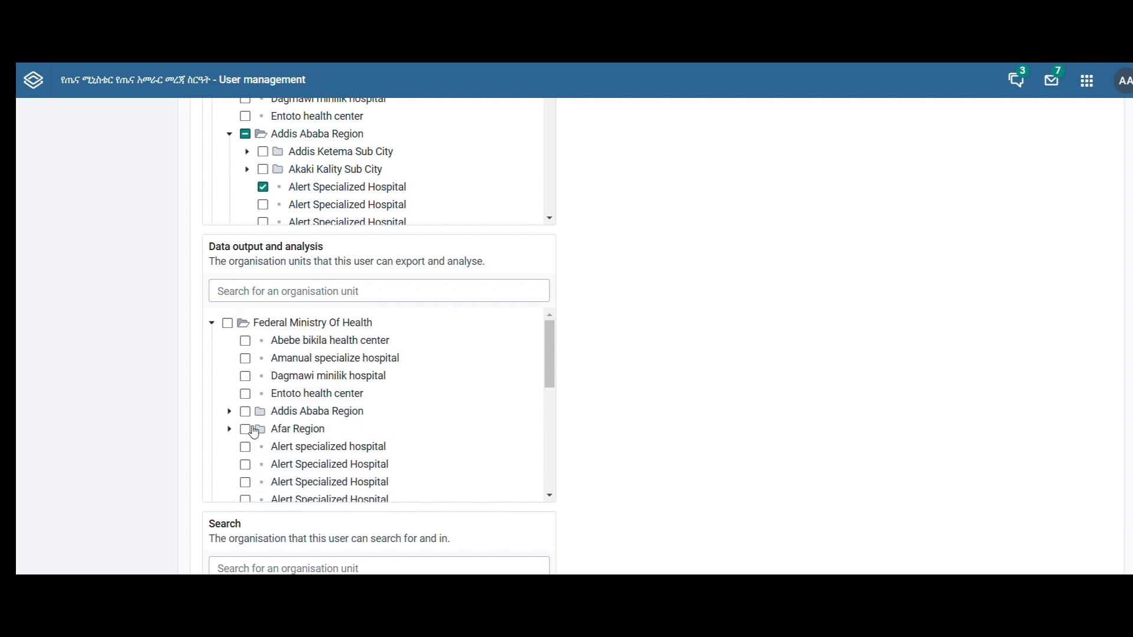
scroll(244, 378, "down", 2)
scroll(245, 379, "up", 1)
scroll(244, 379, "up", 1)
scroll(244, 378, "down", 2)
scroll(244, 378, "up", 2)
scroll(244, 378, "down", 2)
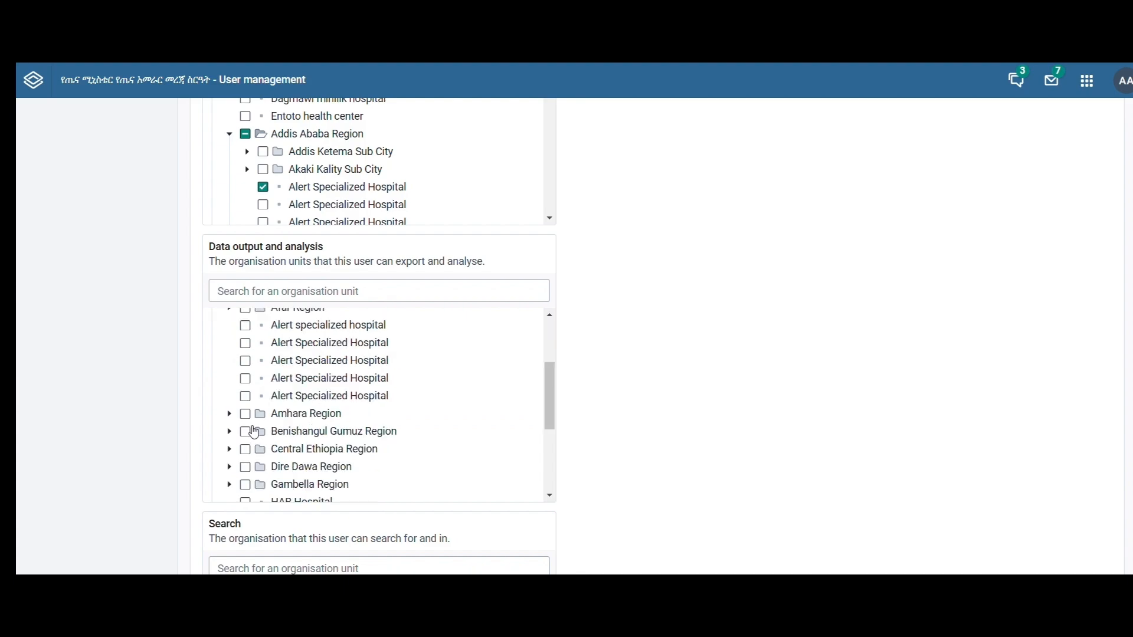
scroll(244, 378, "up", 2)
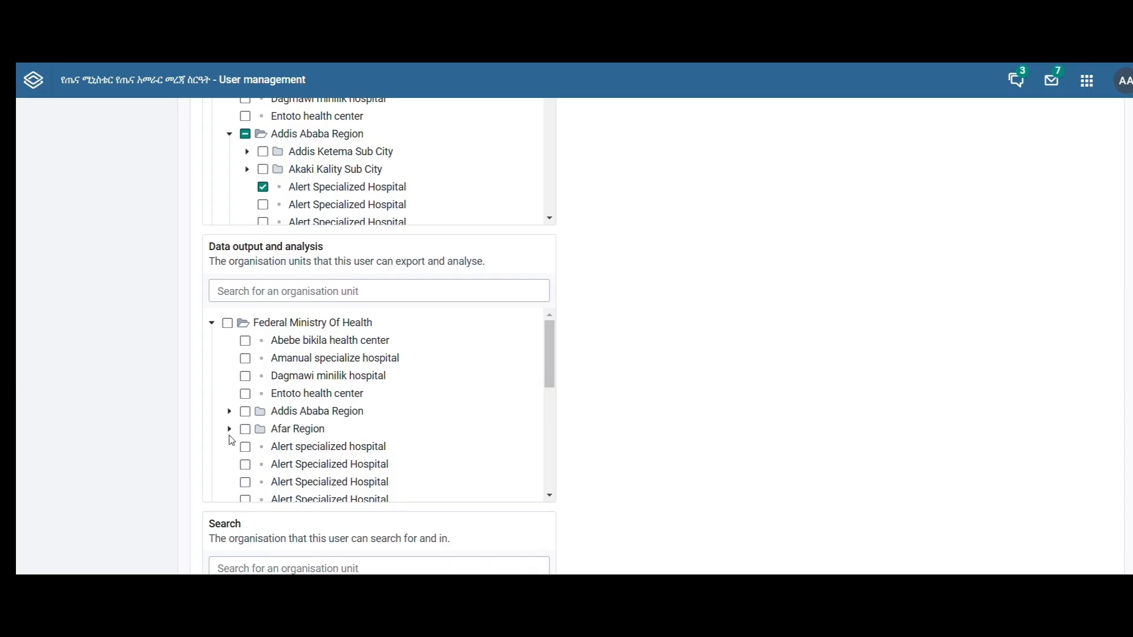
scroll(244, 378, "down", 2)
scroll(244, 379, "up", 1)
scroll(244, 379, "up", 1)
scroll(245, 378, "down", 2)
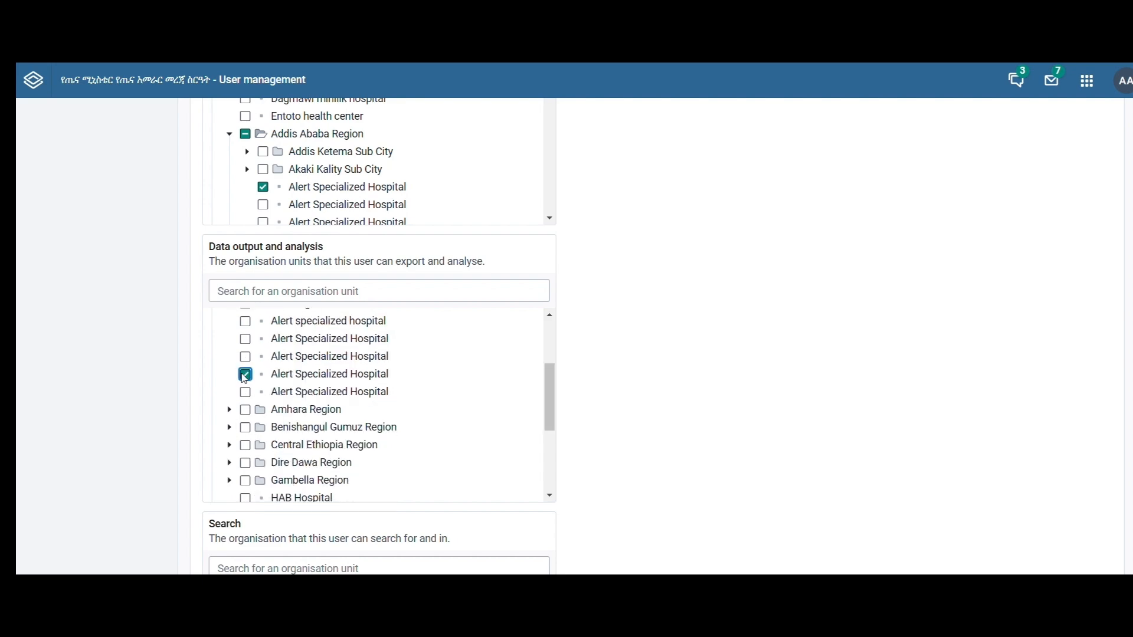
scroll(244, 378, "up", 2)
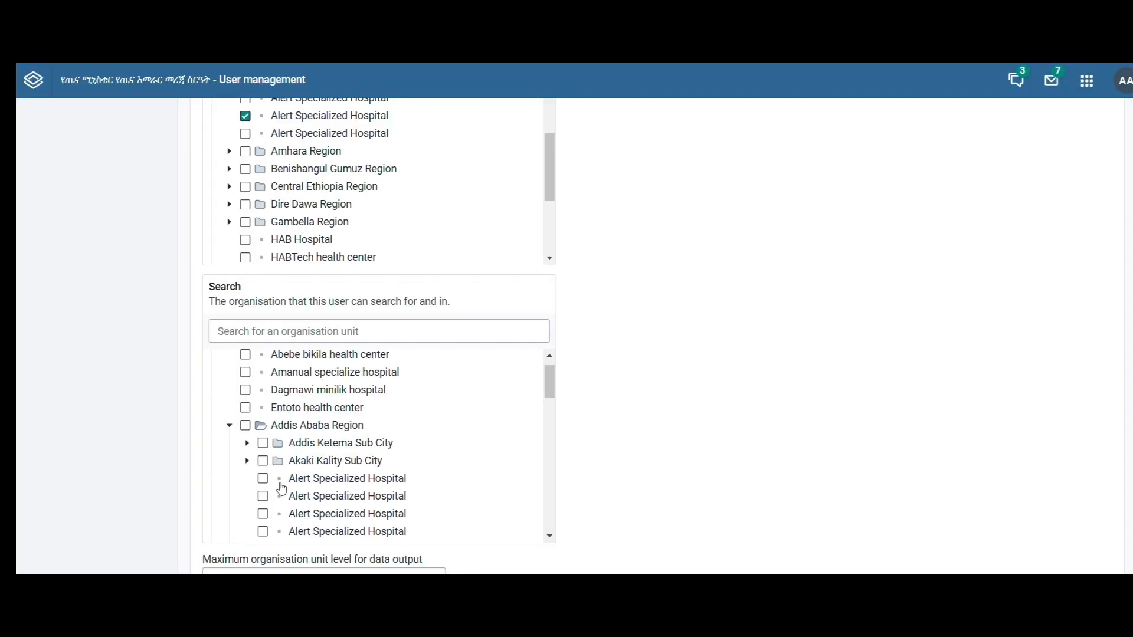
- For Search, select the first Alert Specialized Hospital under Federal Ministry Of Health, Addis Ababa Region
left_click(263, 479)
scroll(289, 429, "up", 1)
scroll(290, 427, "down", 4)
scroll(289, 427, "up", 4)
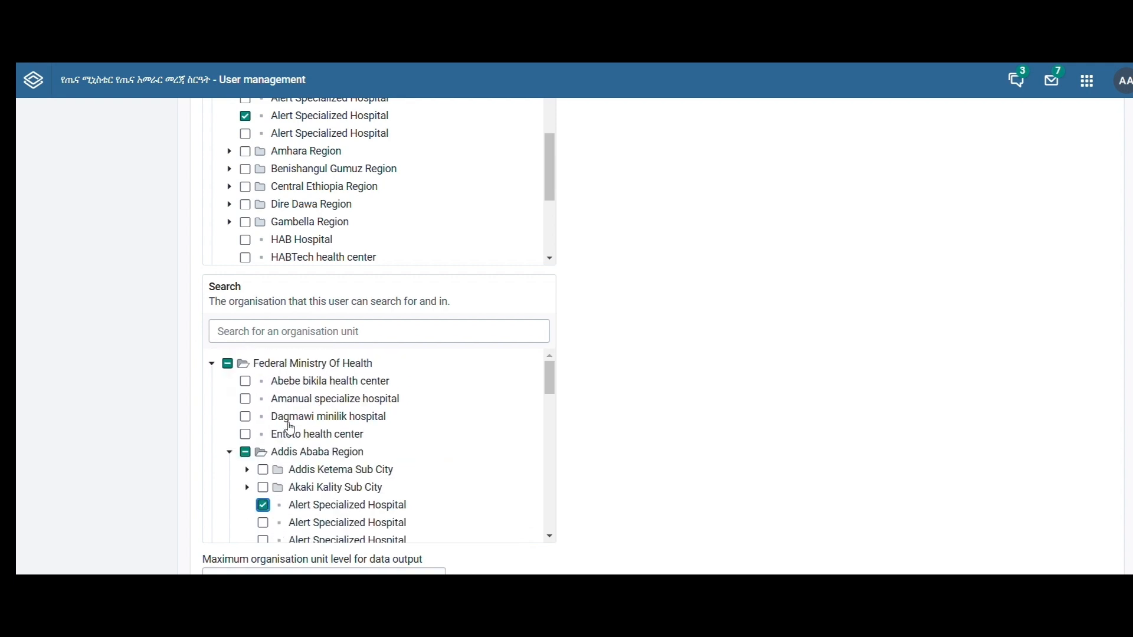
scroll(289, 427, "down", 9)
scroll(290, 429, "up", 10)
scroll(584, 468, "down", 7)
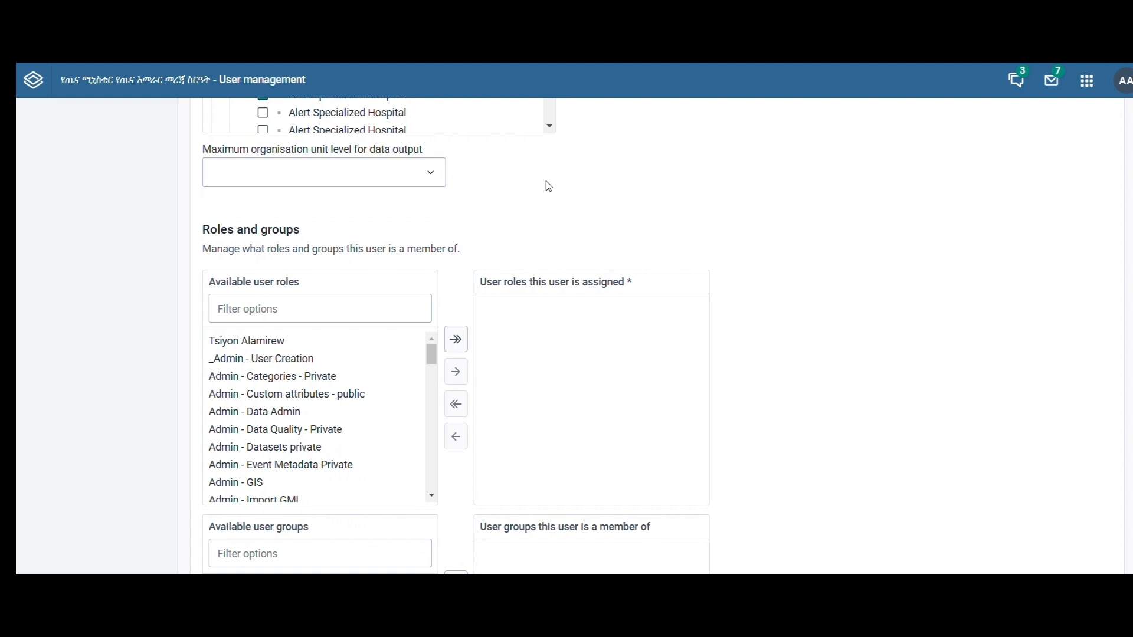
- Set the maximum organisation unit level for data output to Facilities
left_click(333, 172)
left_click(285, 339)
scroll(286, 430, "up", 7)
scroll(289, 429, "down", 3)
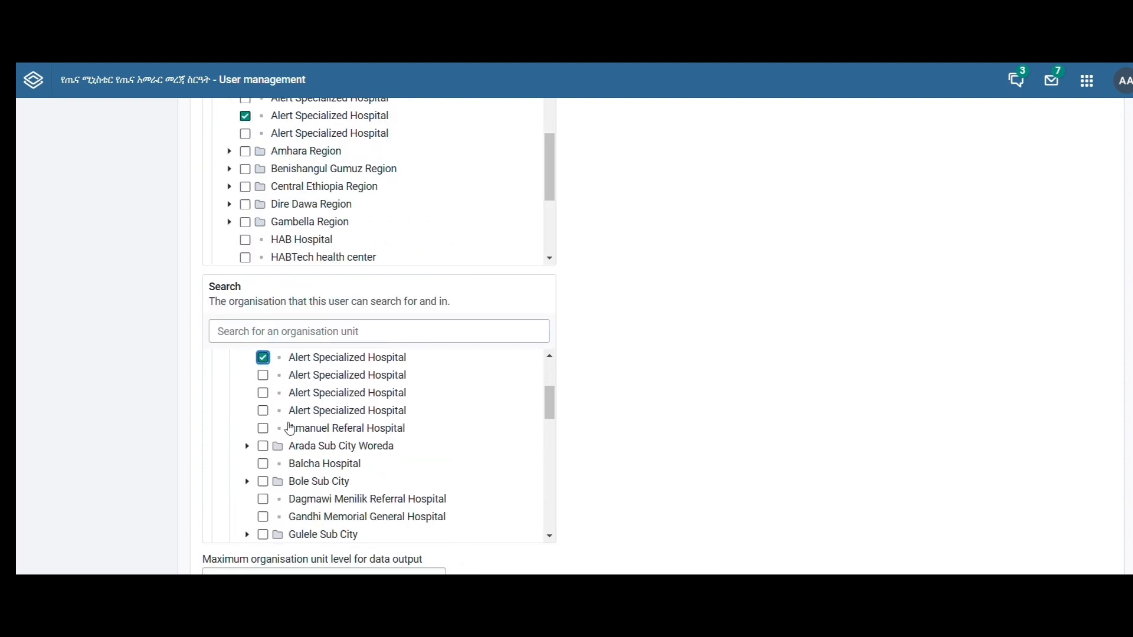
scroll(290, 429, "down", 2)
scroll(291, 430, "up", 5)
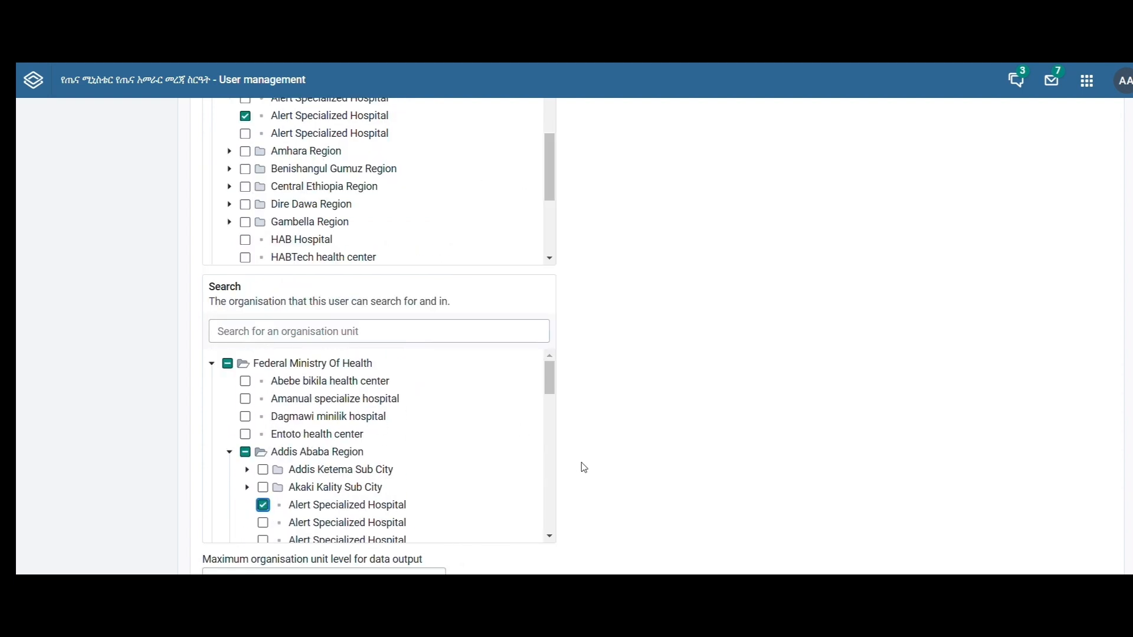
scroll(291, 430, "down", 5)
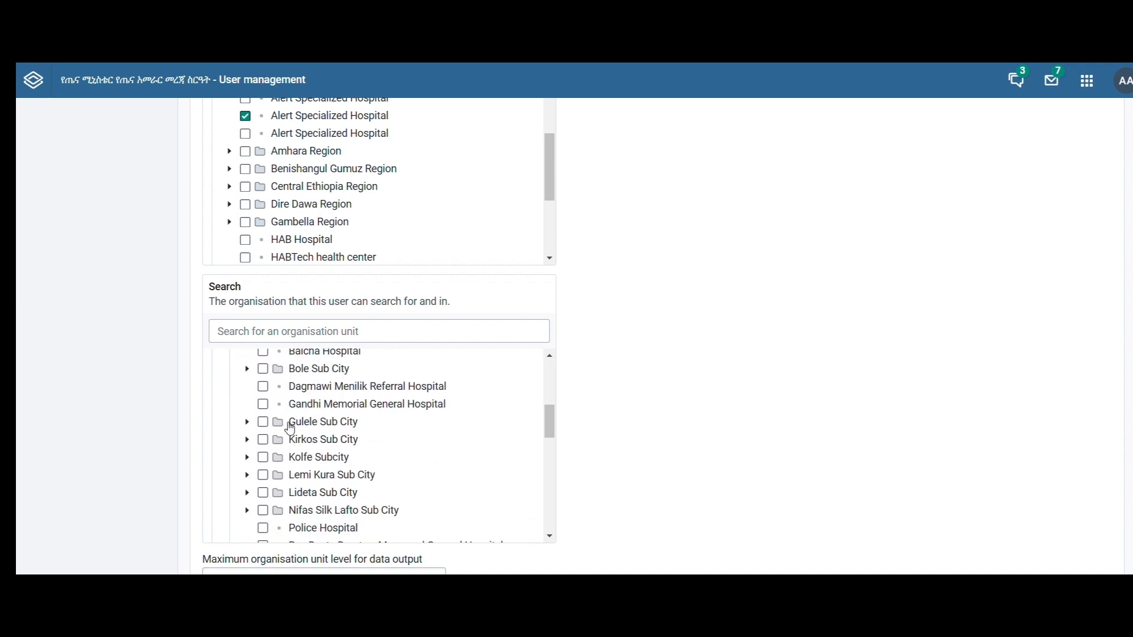
scroll(290, 429, "up", 5)
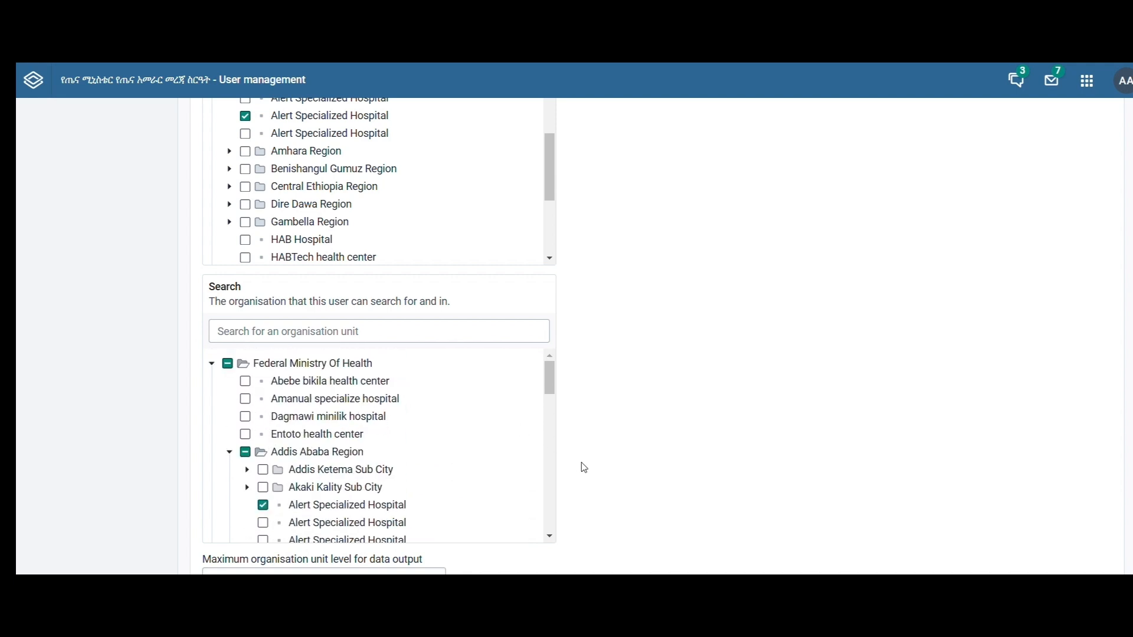
scroll(290, 429, "down", 3)
scroll(290, 429, "up", 3)
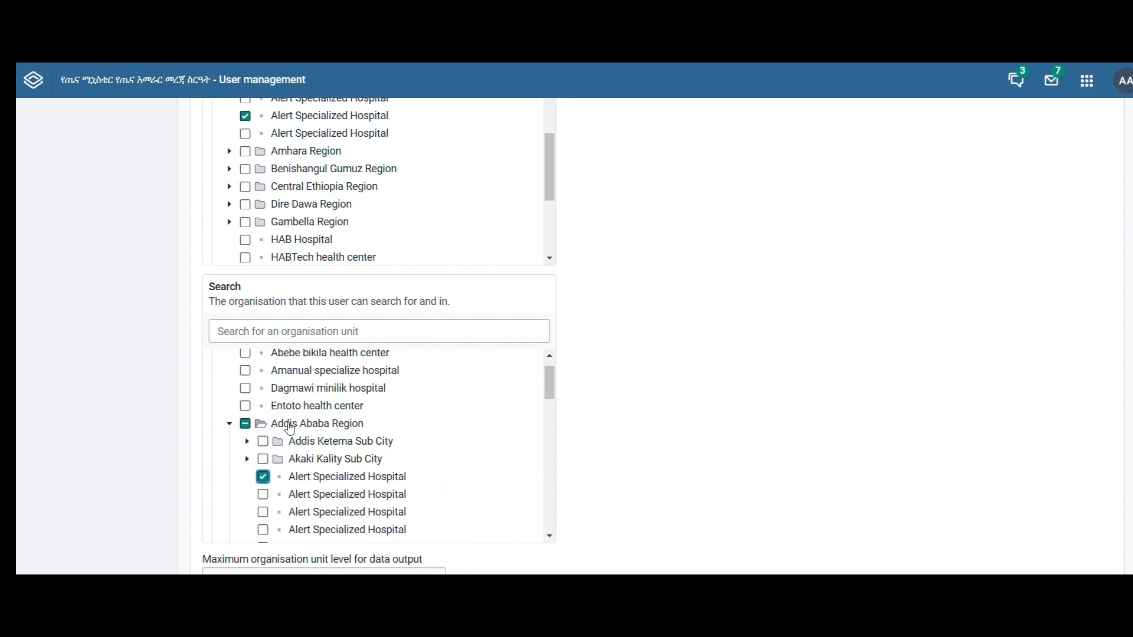
scroll(582, 465, "down", 7)
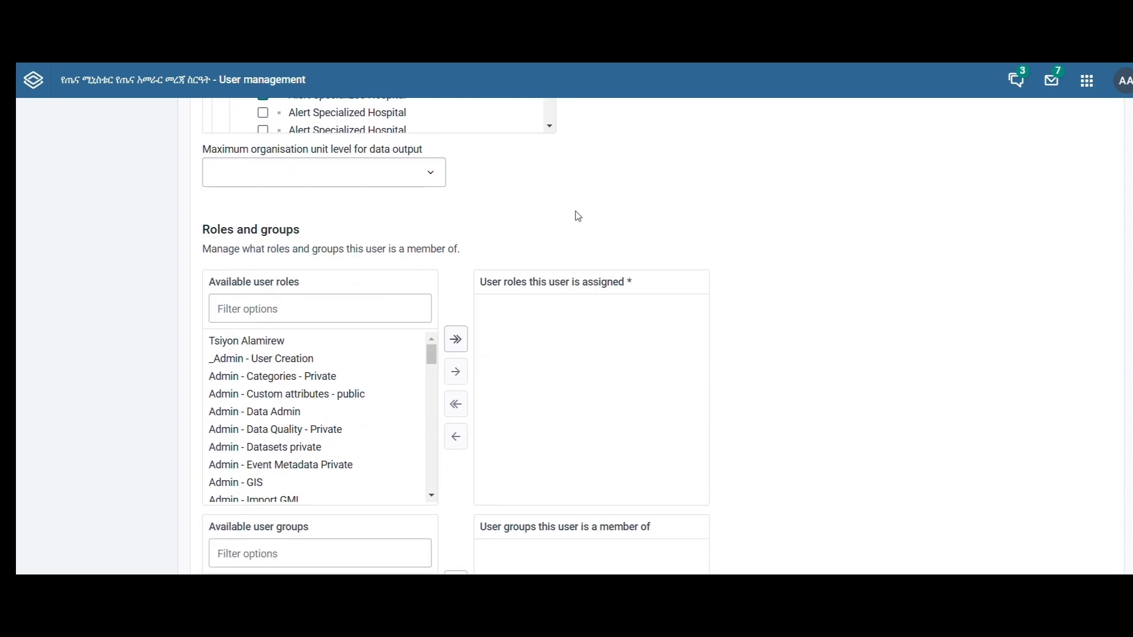
left_click(314, 172)
left_click(258, 347)
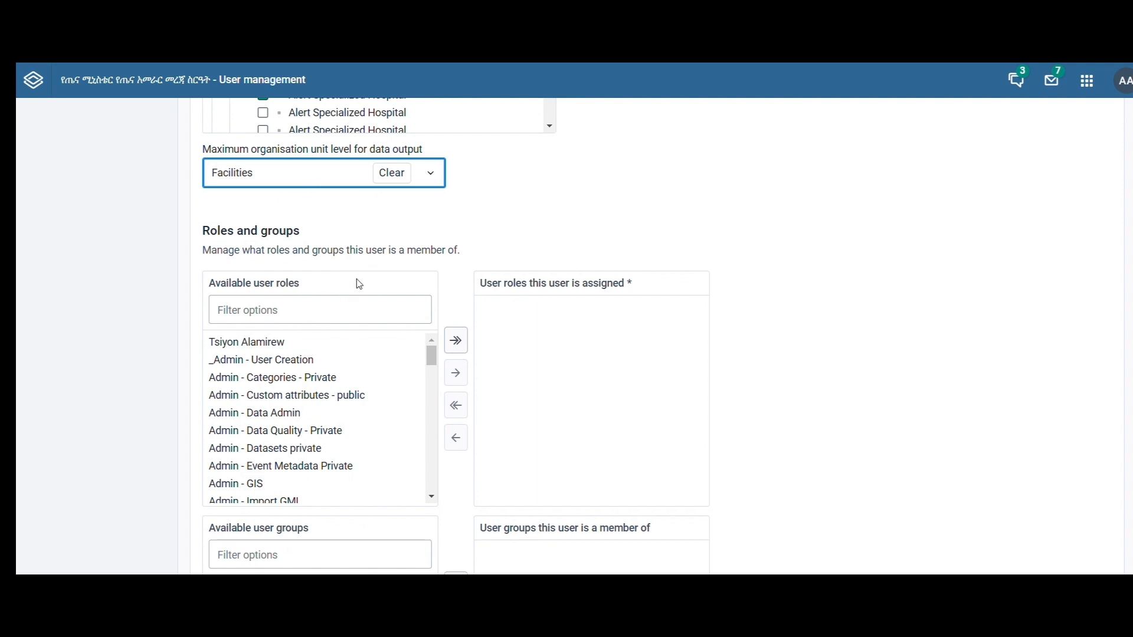
- Assign the user roles Data Entry, Manage organization units and User - Export data
scroll(248, 401, "down", 5)
left_click(248, 468)
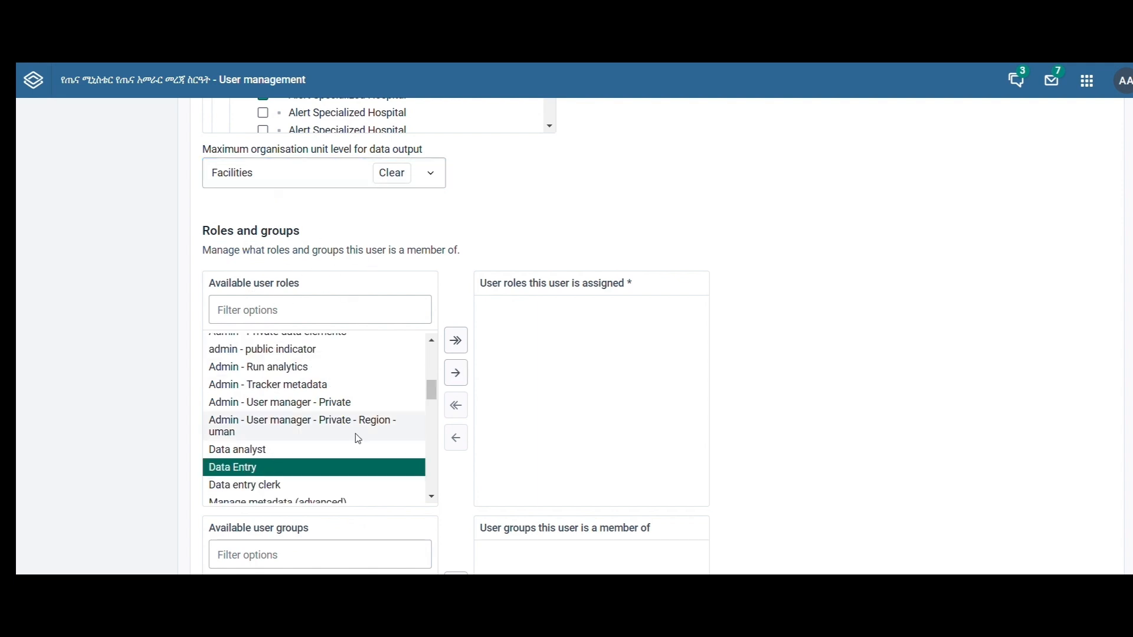
left_click(454, 384)
scroll(299, 463, "down", 2)
left_click(298, 463)
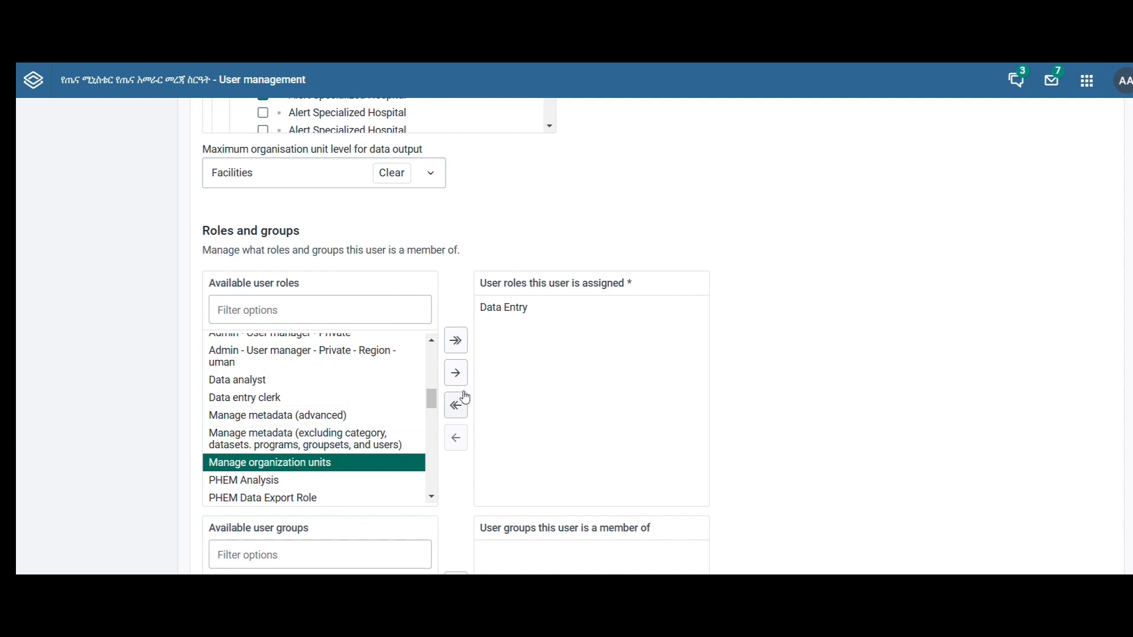
left_click(455, 373)
scroll(397, 405, "down", 3)
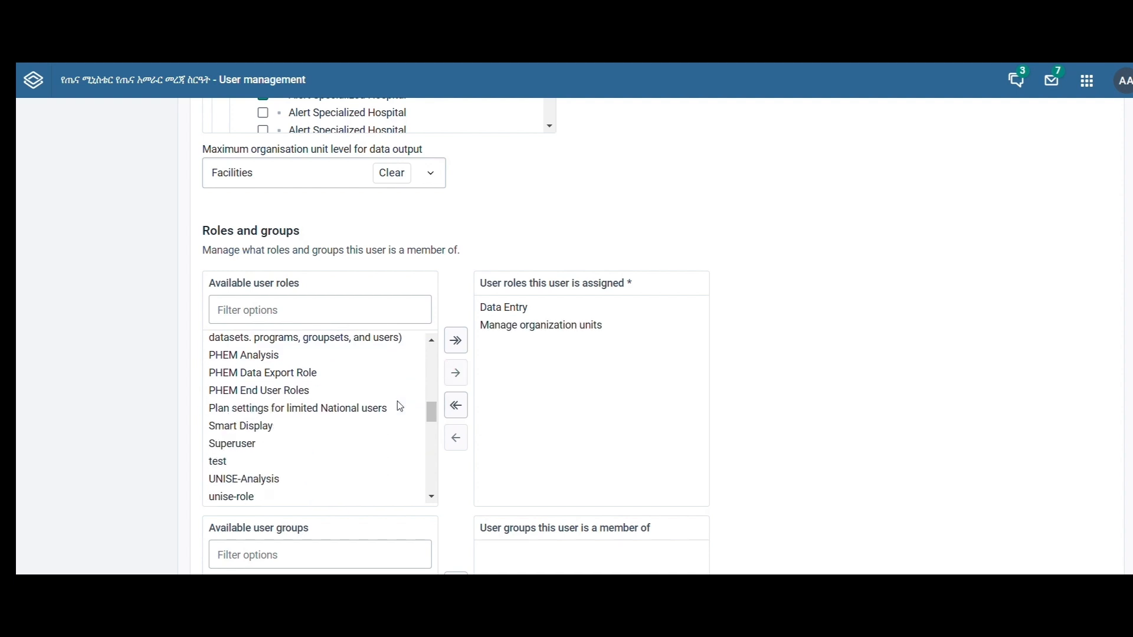
scroll(400, 406, "down", 5)
left_click(295, 455)
left_click(455, 373)
- Make the user a member of the Addis Ababa Users group
scroll(236, 372, "down", 3)
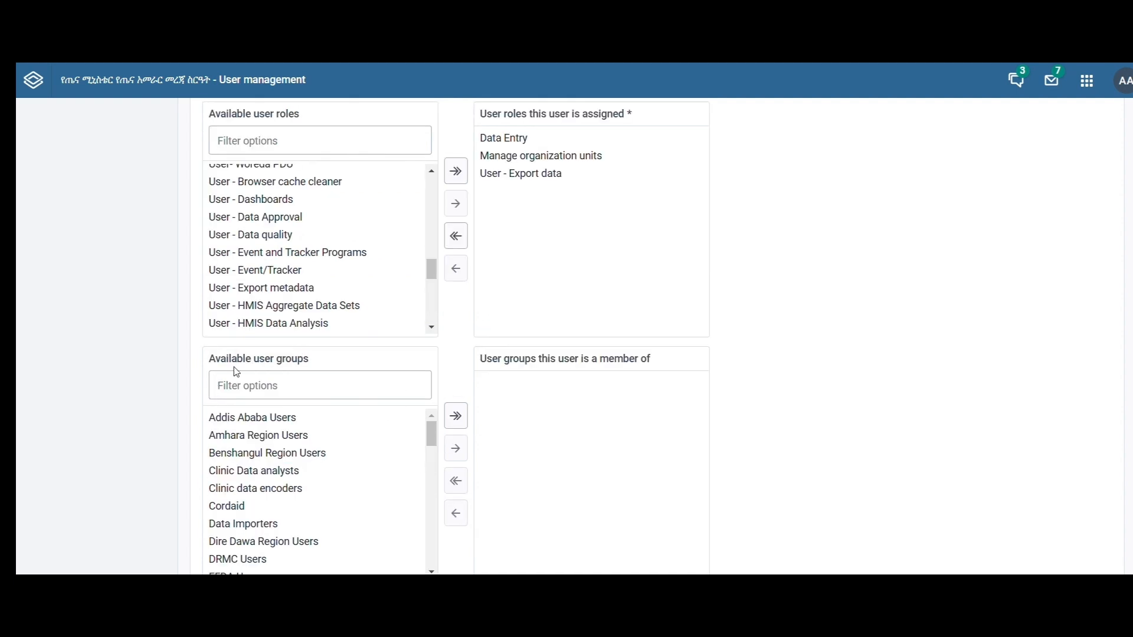
left_click(280, 420)
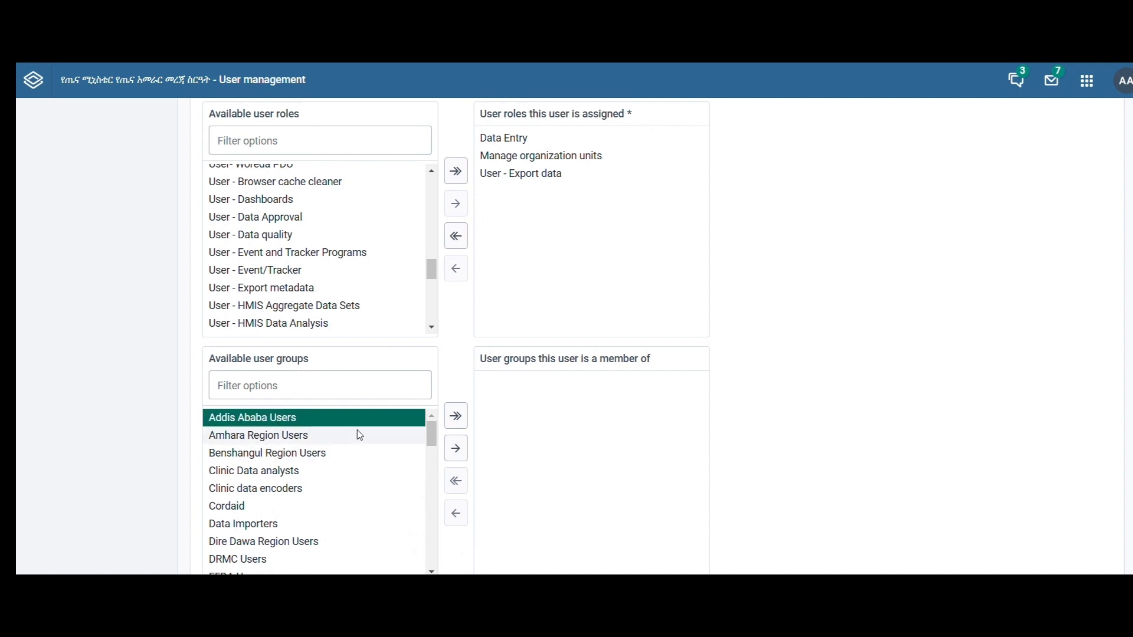
left_click(449, 453)
scroll(383, 467, "down", 2)
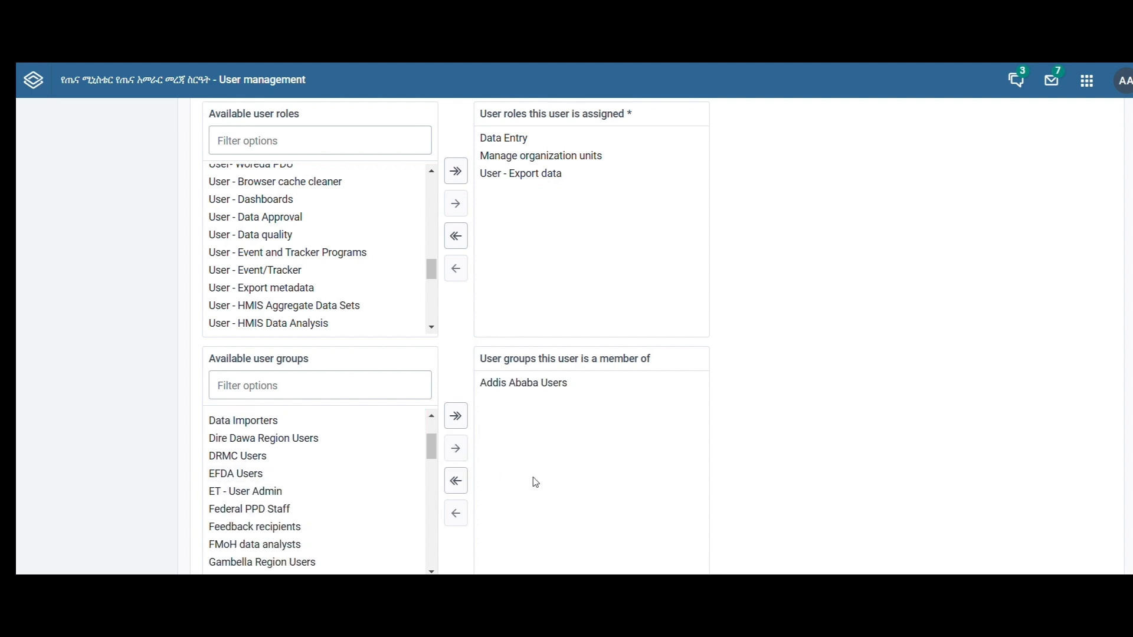
- Add Outcome (Morbidity, Mortality) as an analytics dimension restriction and create the user
scroll(534, 482, "down", 5)
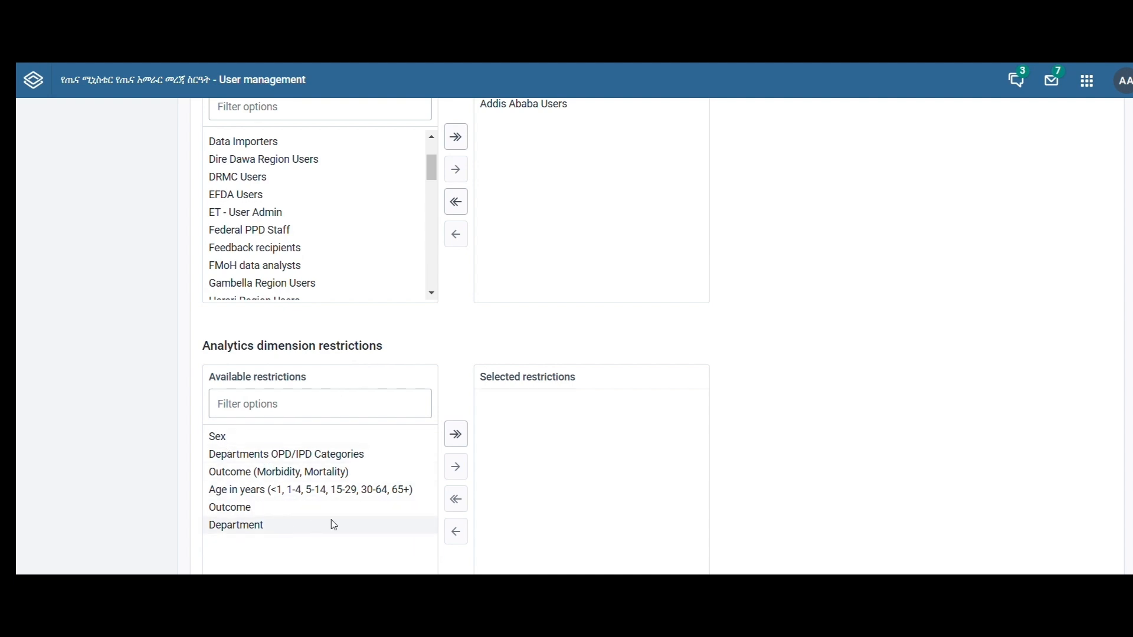
scroll(331, 523, "down", 2)
scroll(331, 524, "up", 1)
left_click(295, 428)
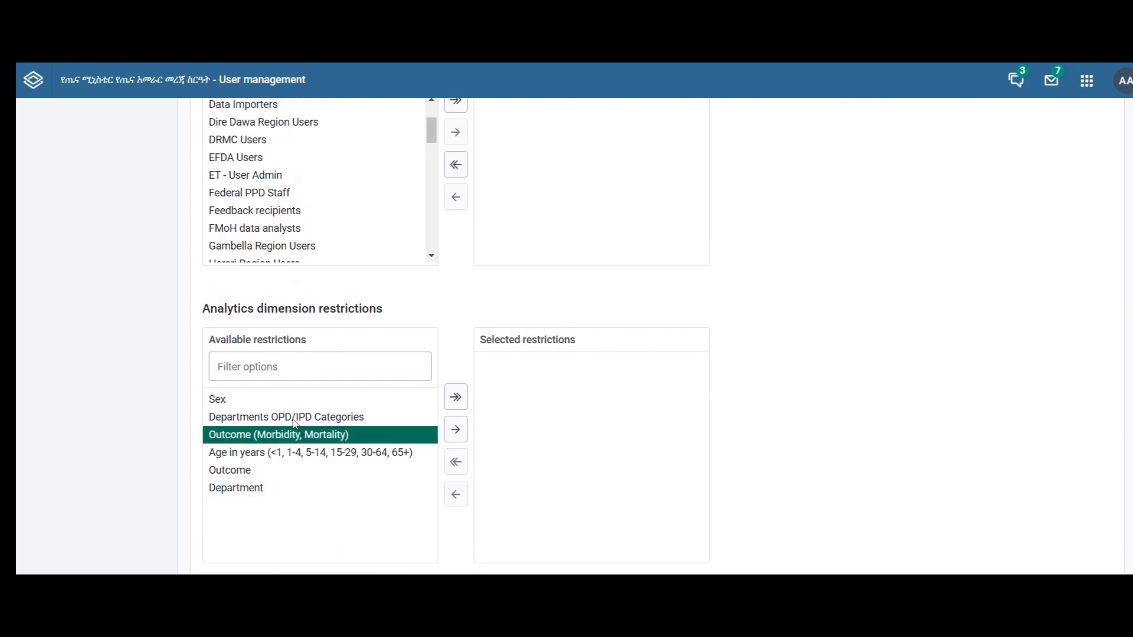
left_click(456, 430)
scroll(253, 523, "down", 1)
left_click(252, 547)
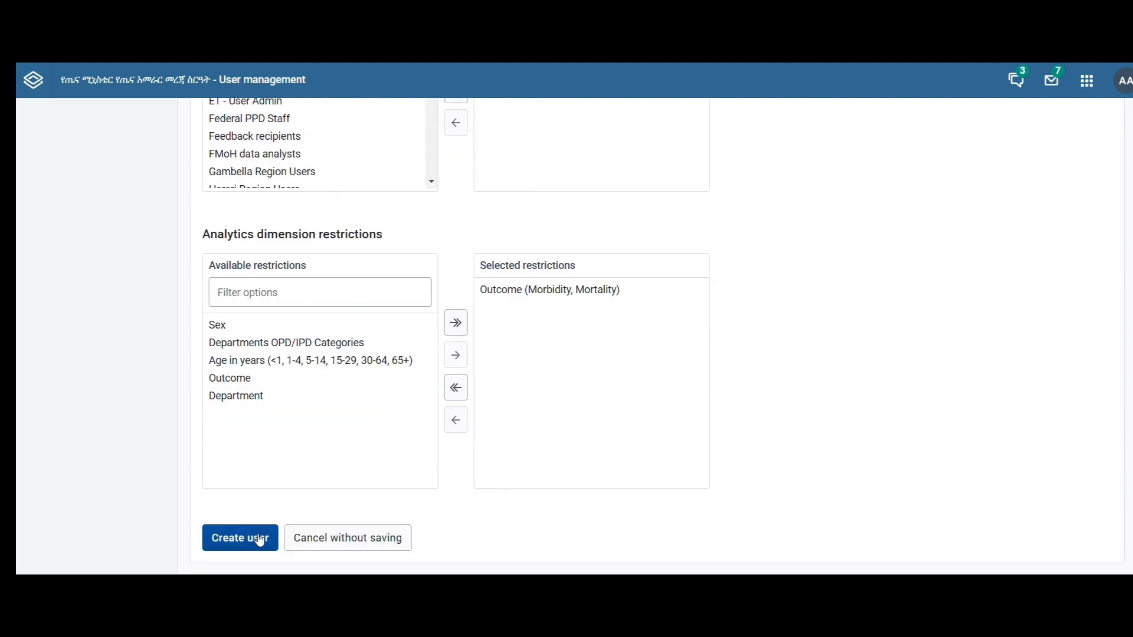
- Search the user list by the new user's first name and open that user's account for editing
left_click(258, 157)
type("Tsi")
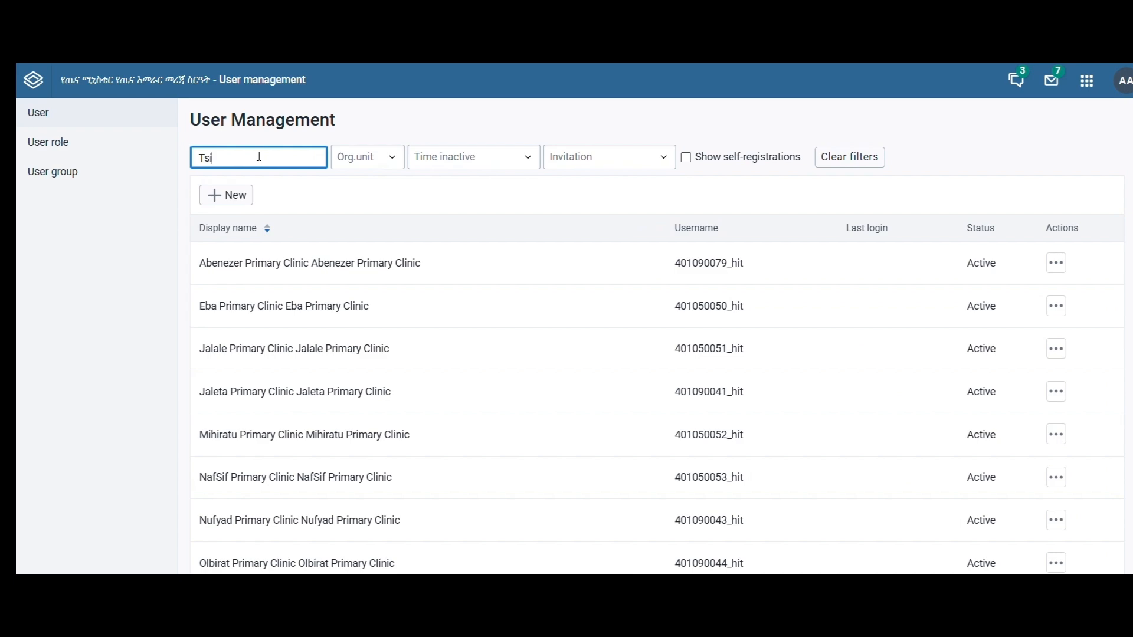
type("yon")
left_click(234, 405)
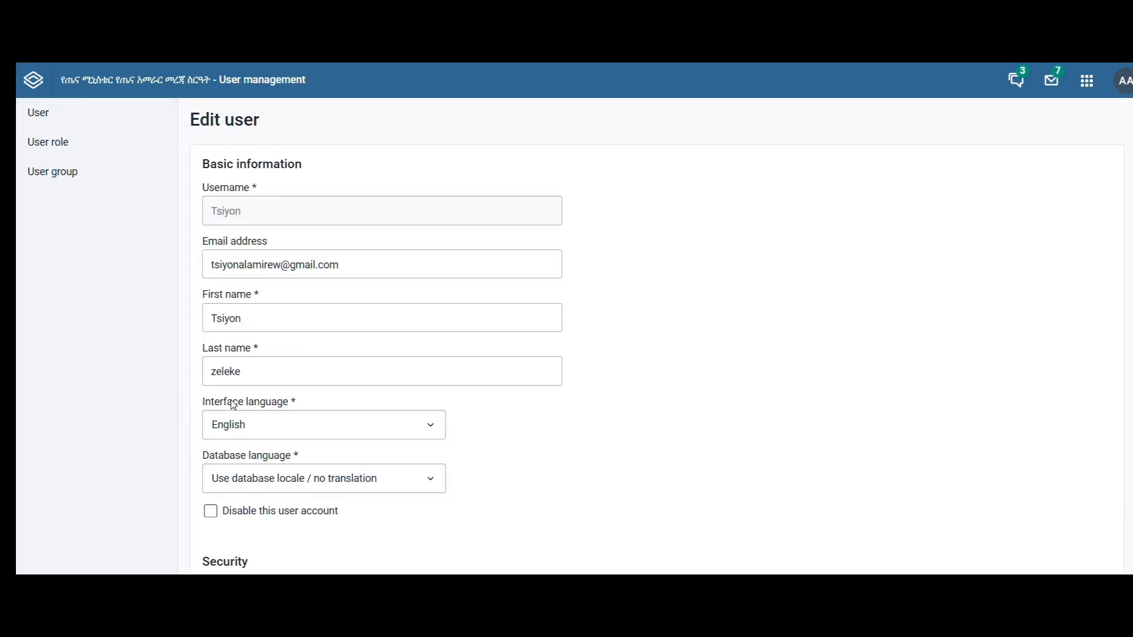